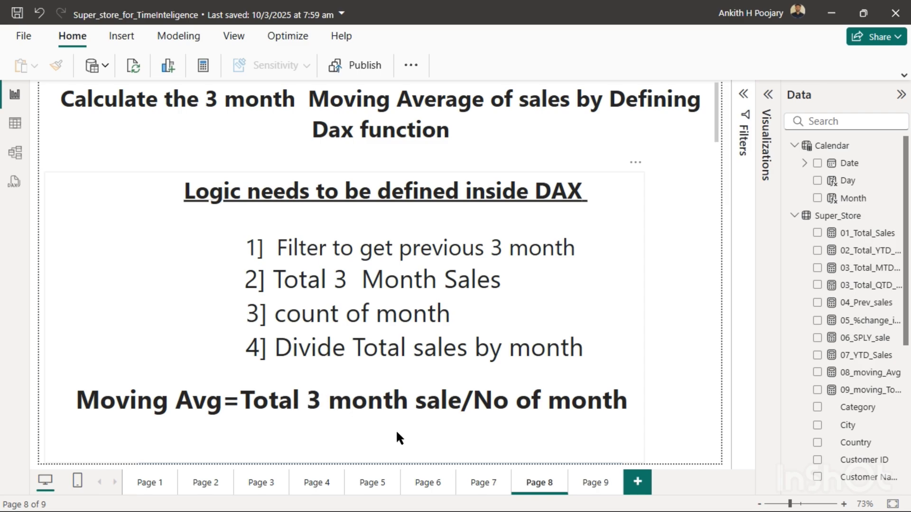
- On Page 9, create a new measure in the Super_Store table named 10_Mov_AVG_sales and open a parenthesis for its expression
click(586, 483)
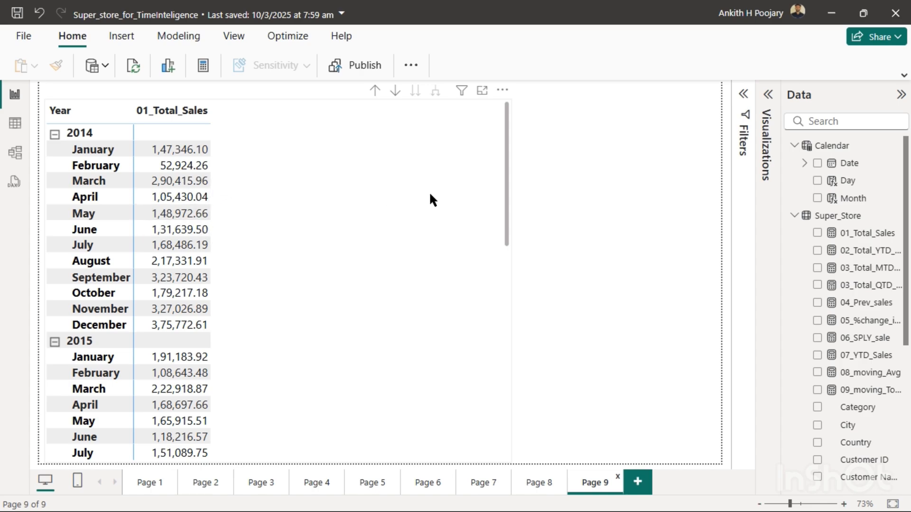
right_click(848, 216)
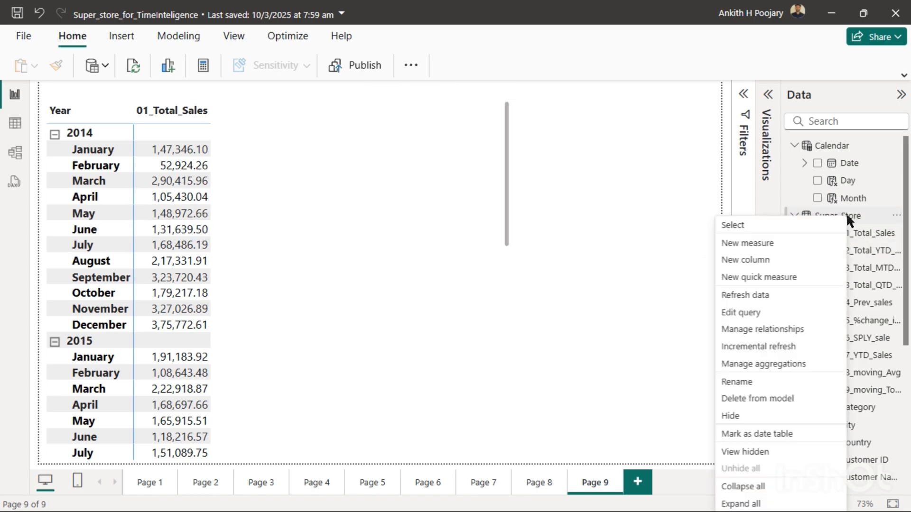
click(753, 242)
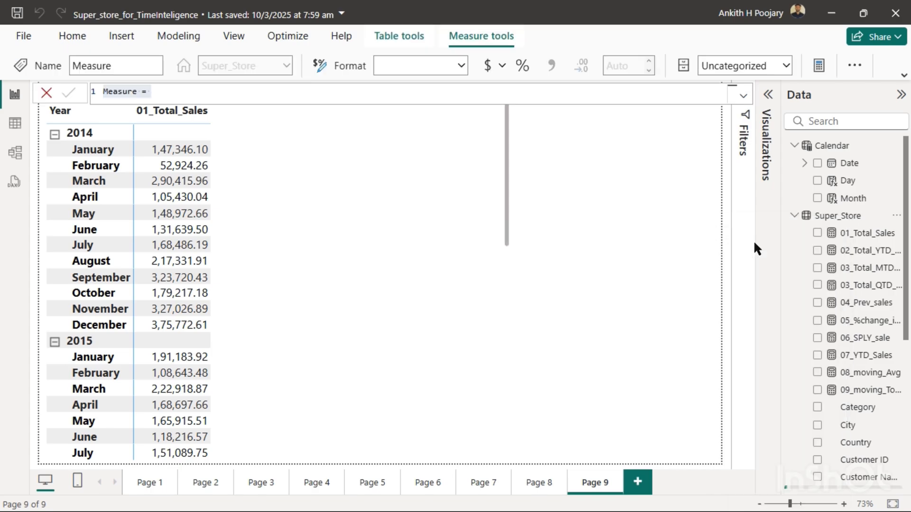
key(BackSpace)
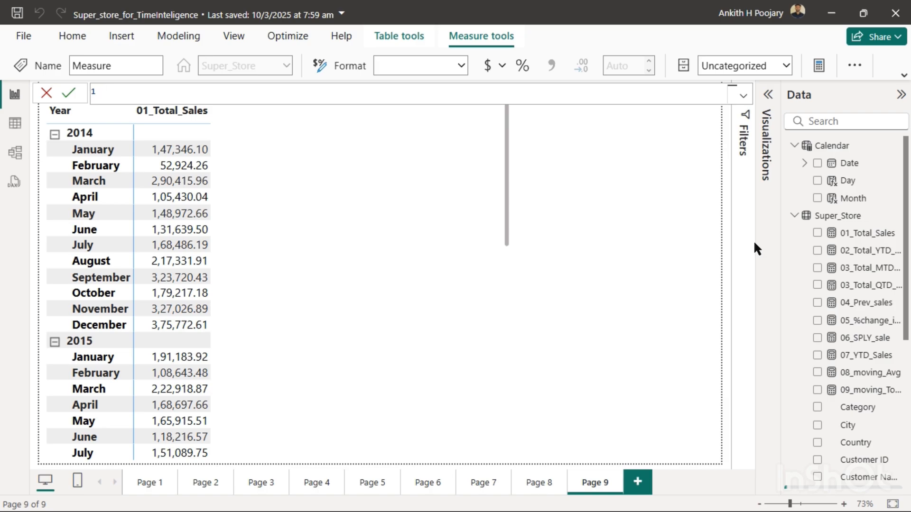
text(10_Mov_AVG_sales=()
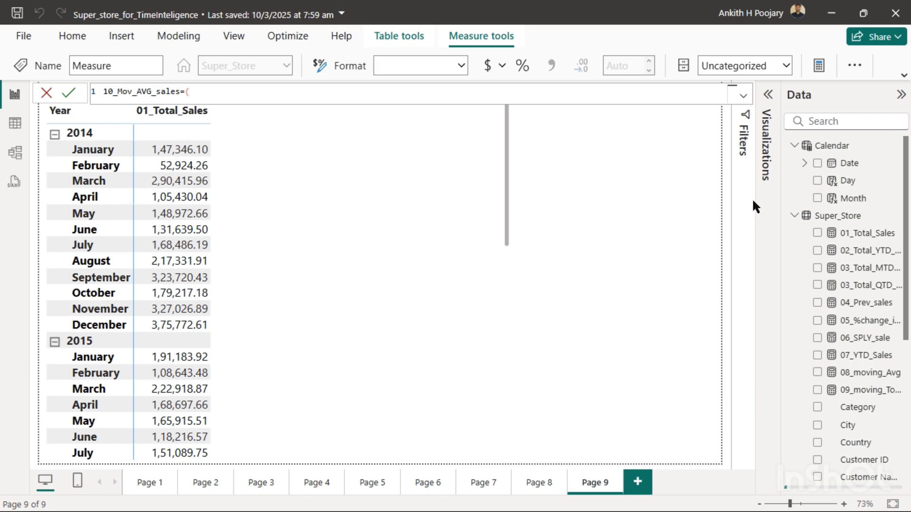
text(var period=dates)
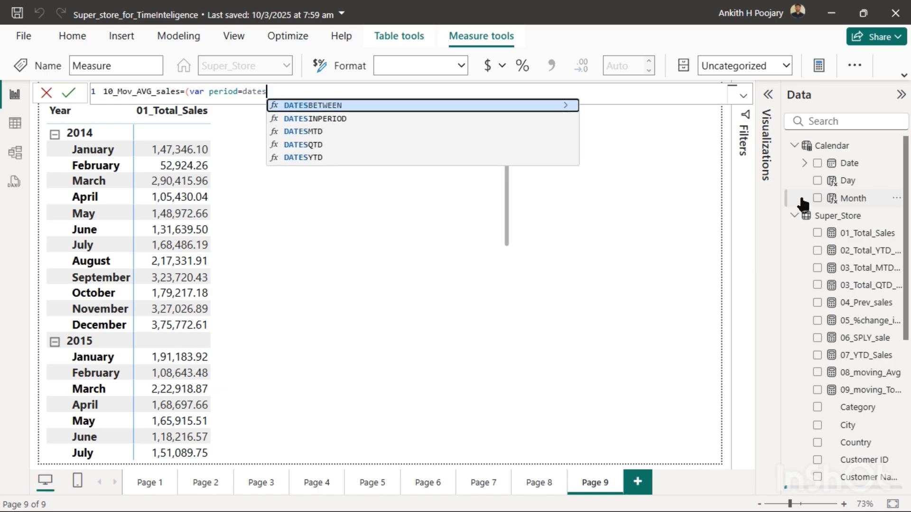
- Declare a variable period in the measure using DATESINPERIOD with 'Calendar'[Date] as the dates argument
click(312, 119)
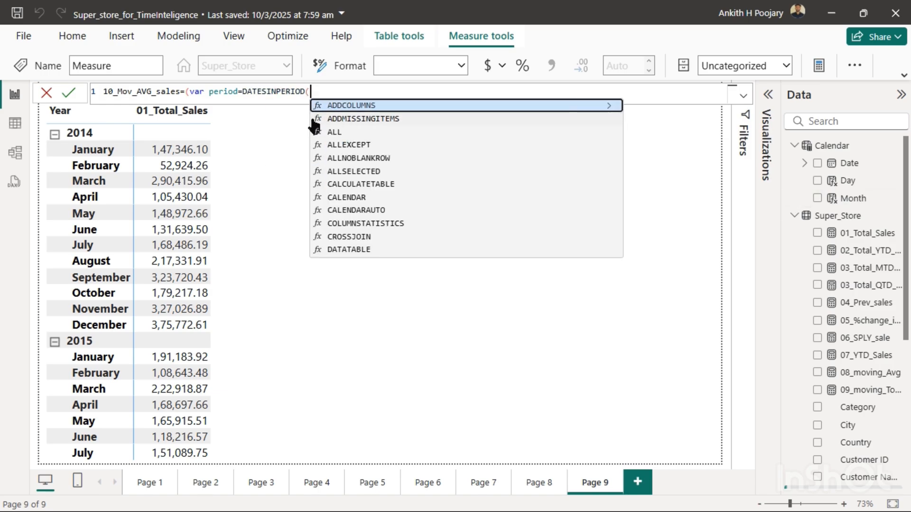
text(date)
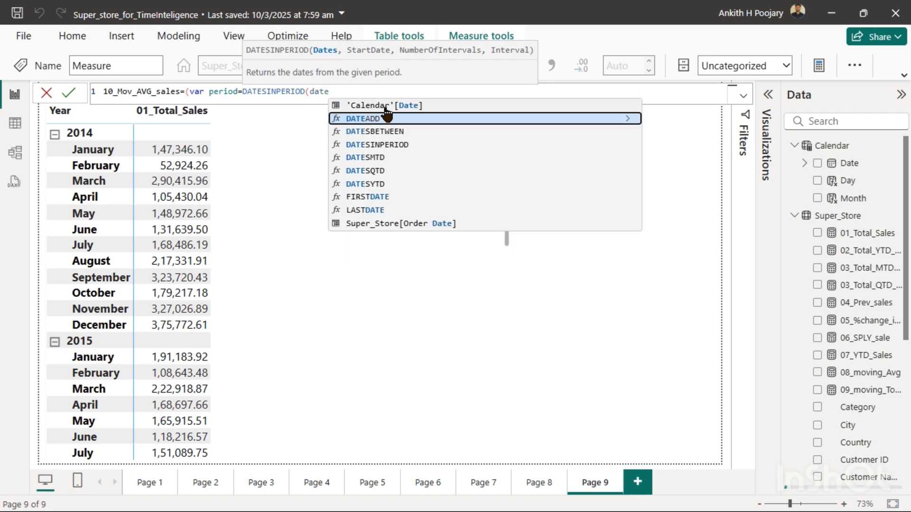
click(384, 106)
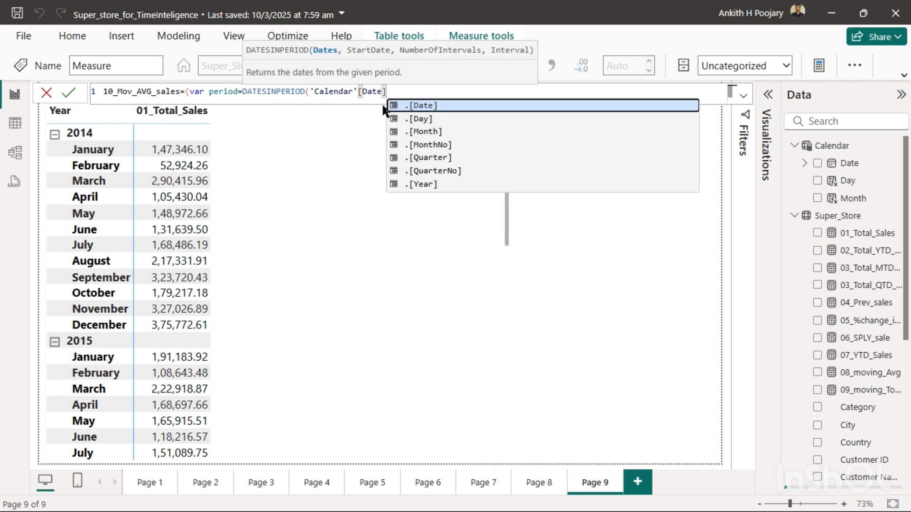
text(,)
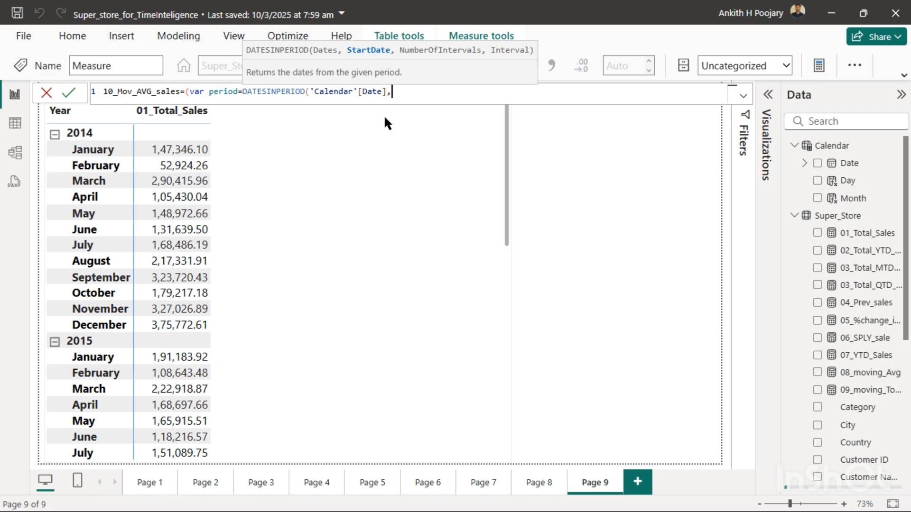
- Set the DATESINPERIOD start date to max('Calendar'[Date])
text(max()
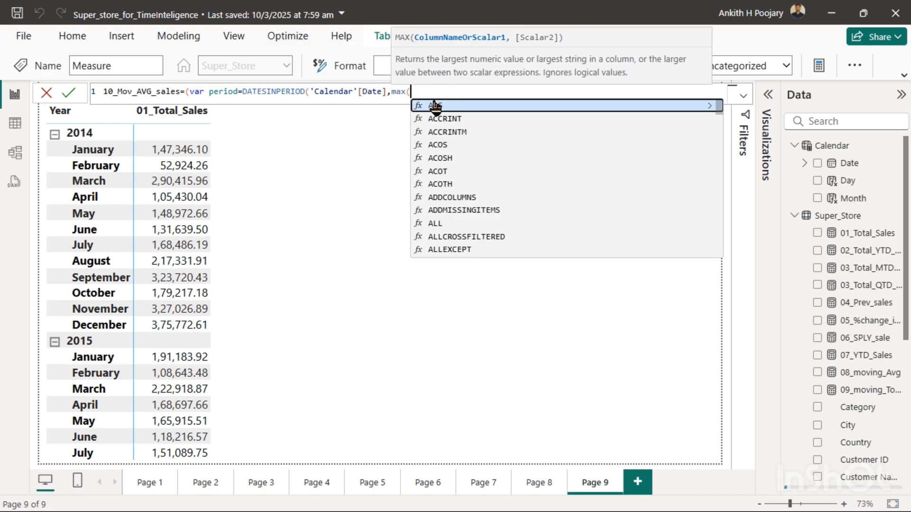
text(date)
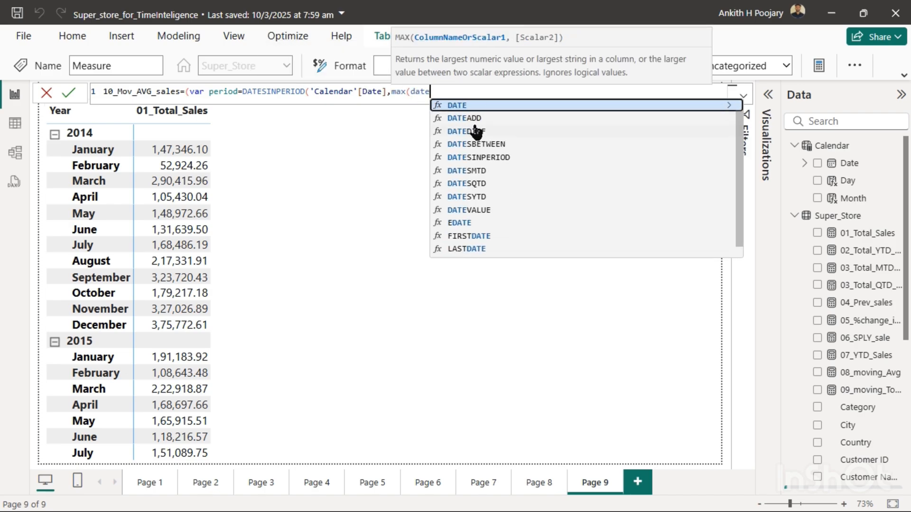
click(471, 105)
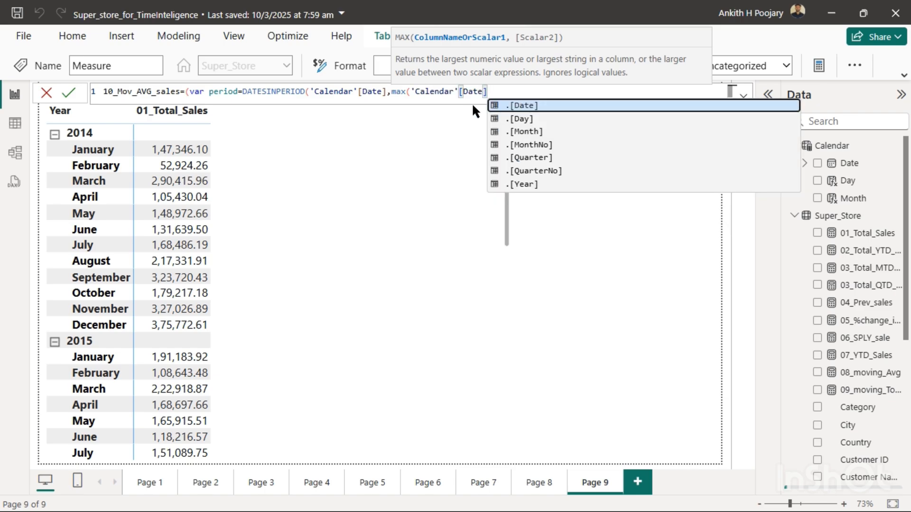
text())
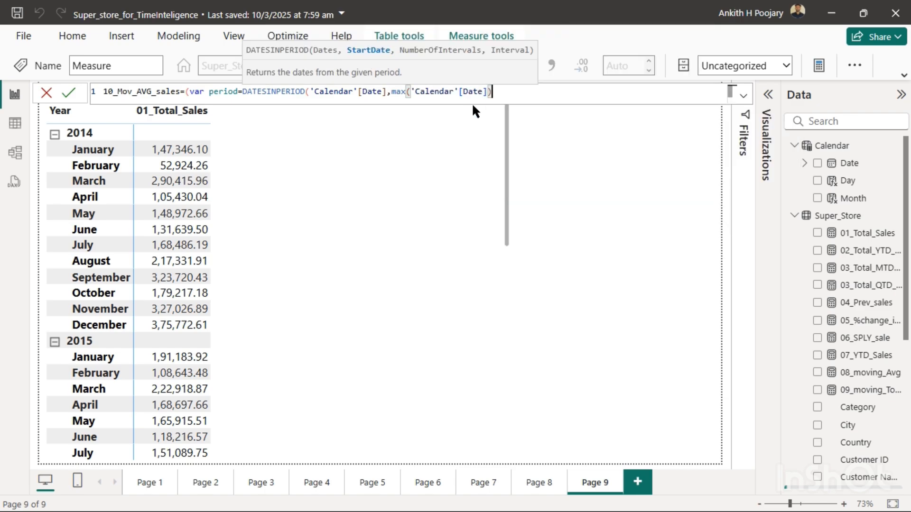
text(,)
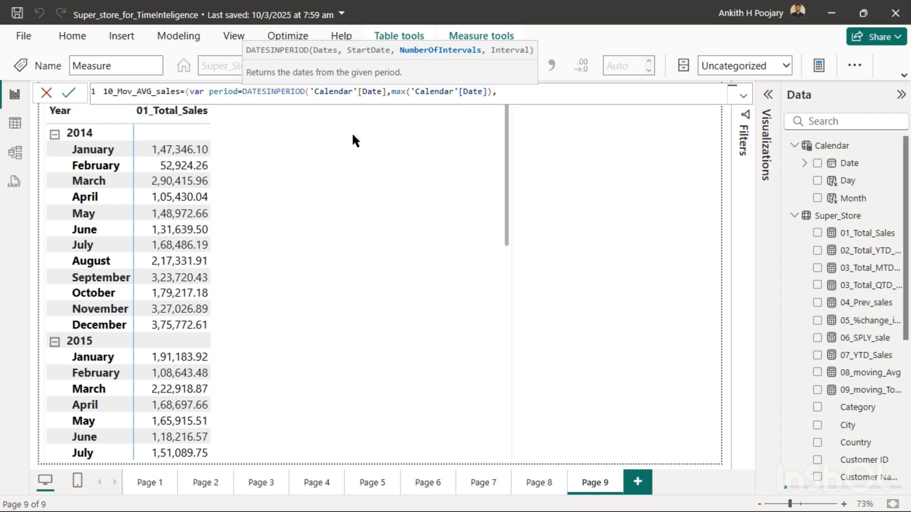
text(-3,)
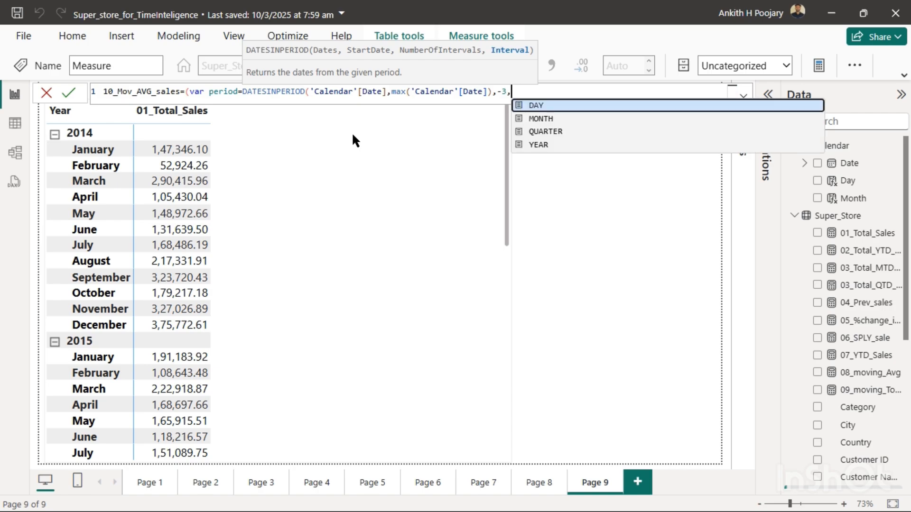
text(mot)
- Complete DATESINPERIOD with -3 as the number of intervals and MONTH as the interval
key(BackSpace)
key(BackSpace)
key(BackSpace)
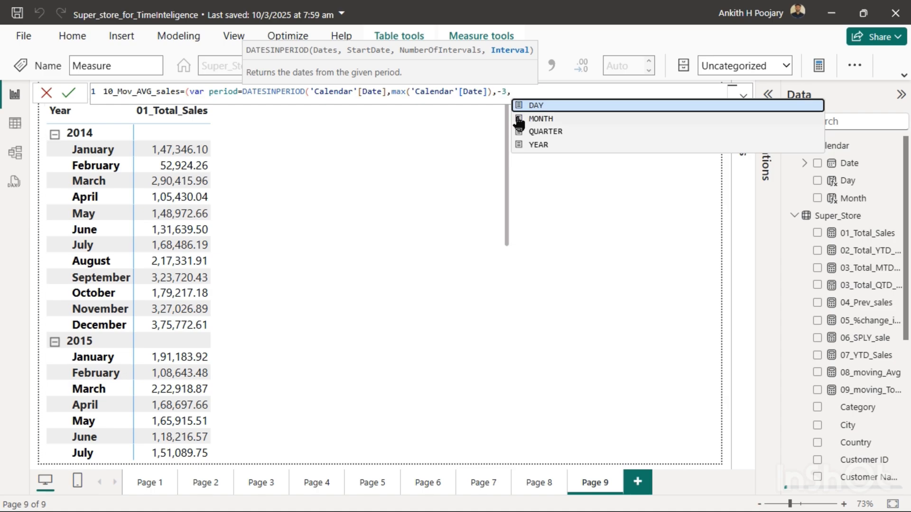
click(541, 119)
text())
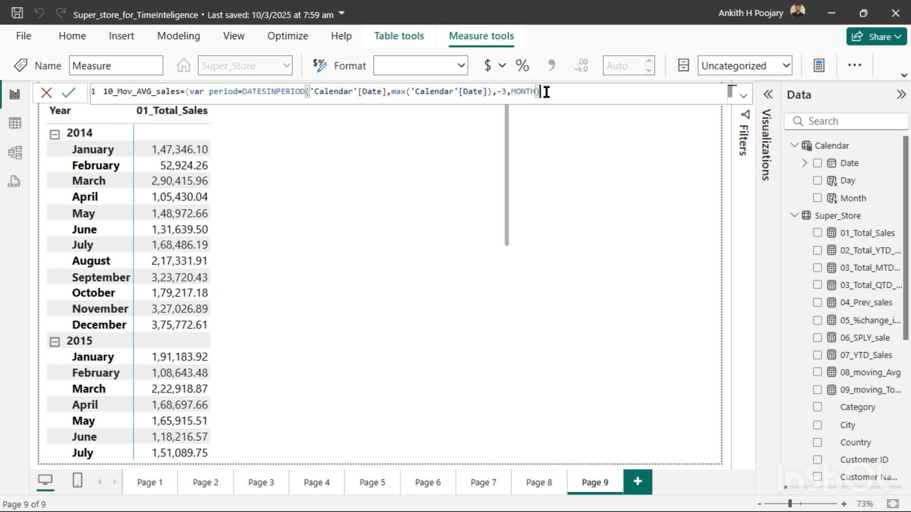
- On a new formula line, declare a variable T_3_sales that starts with the CALCULATE function
key(shift+Return)
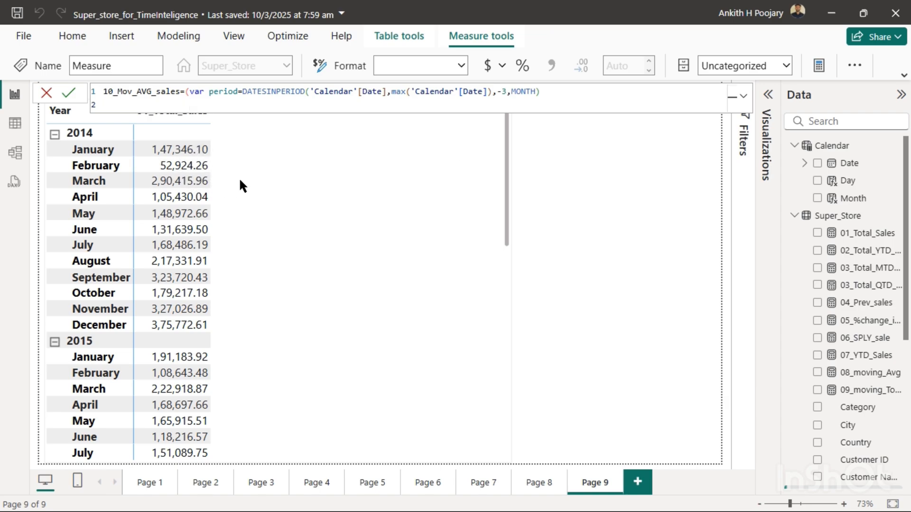
text(var)
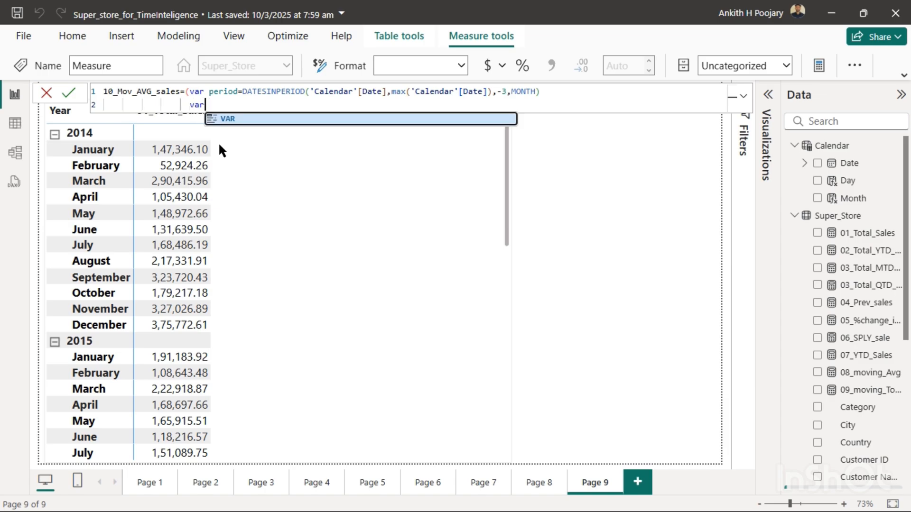
text( T_)
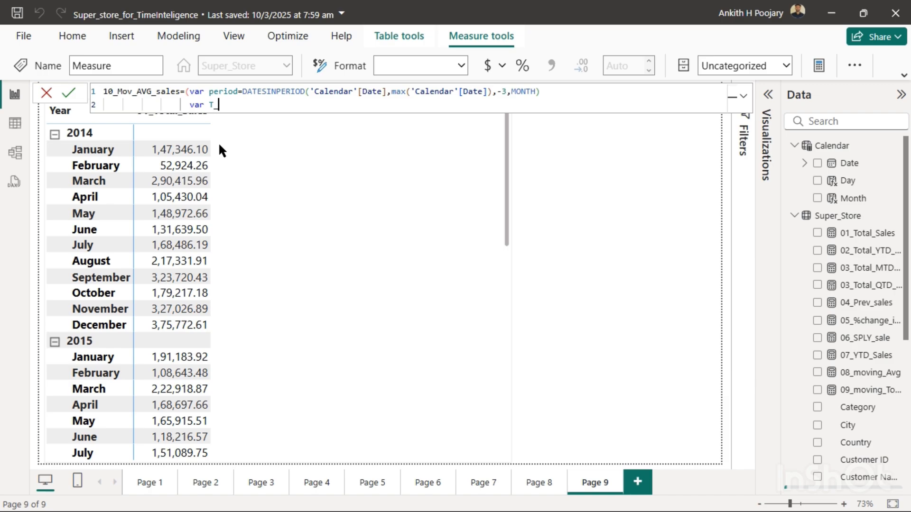
text(3_sales=cal)
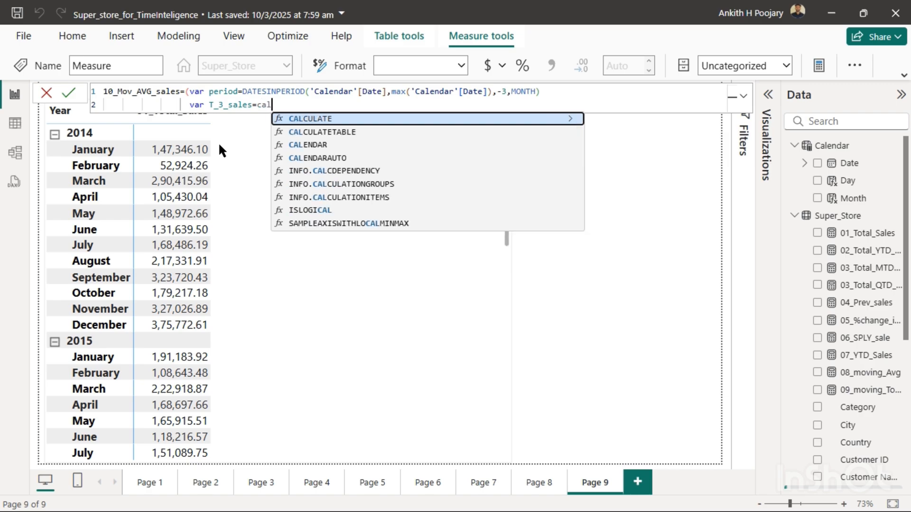
click(309, 118)
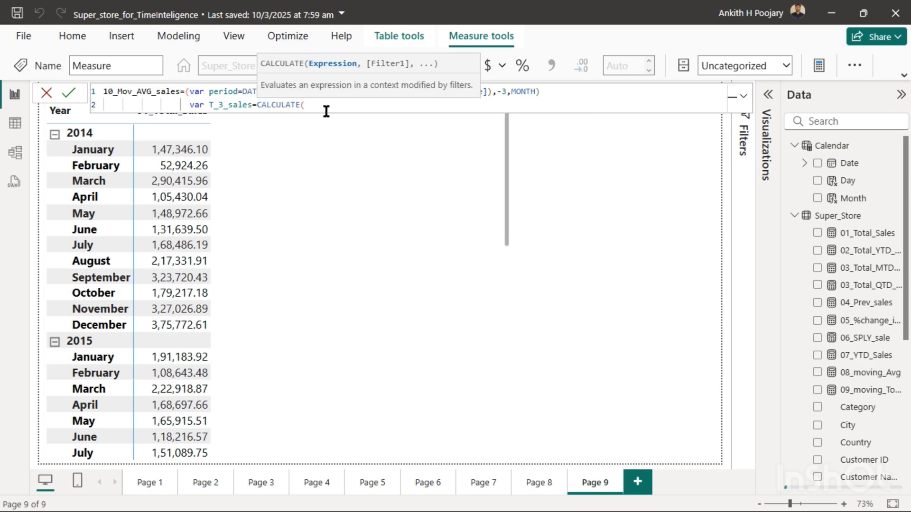
- Complete CALCULATE with [01_Total_Sales] as the expression and the period variable as the filter
text(tota)
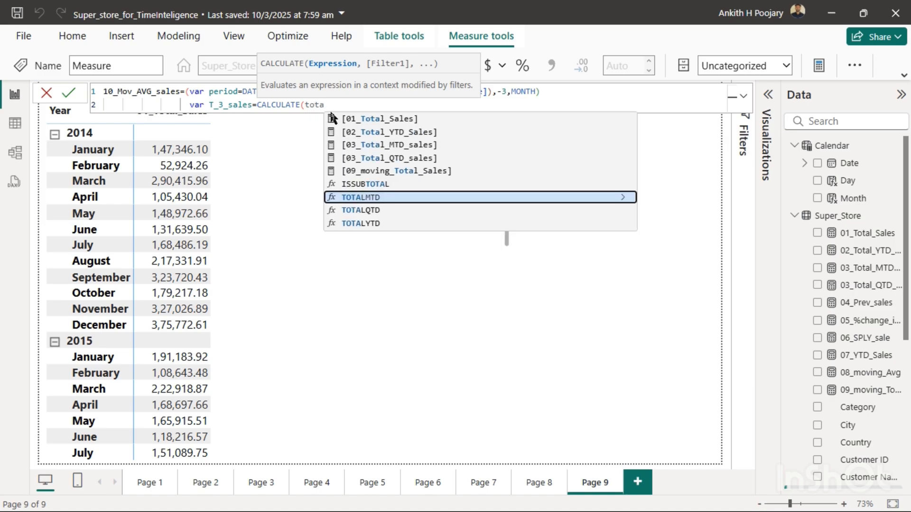
click(369, 119)
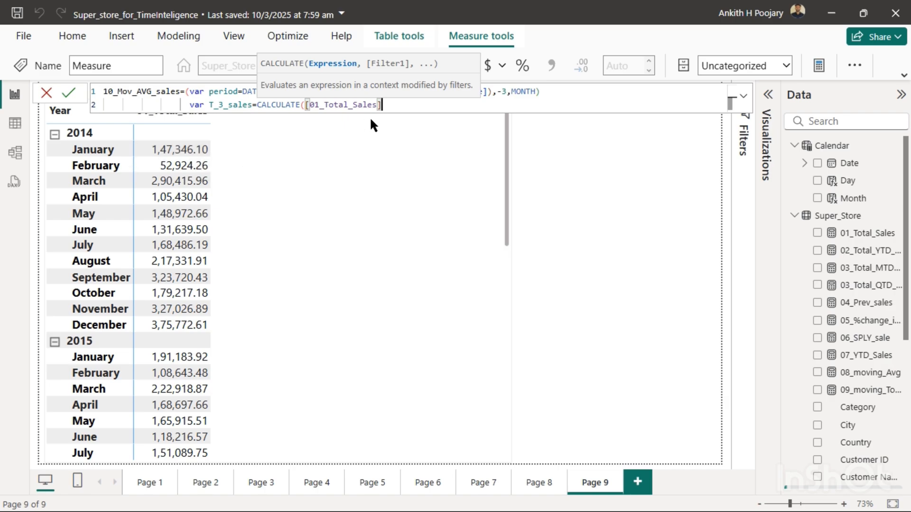
text(,)
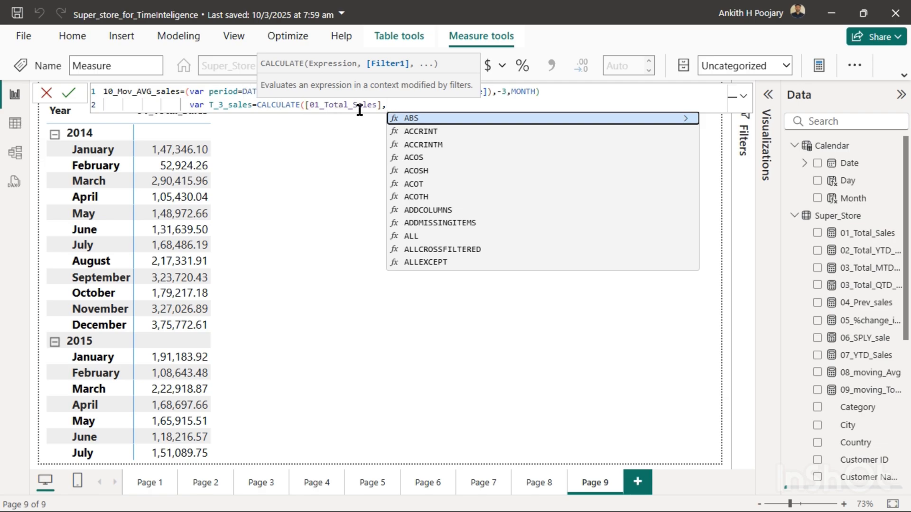
text(per)
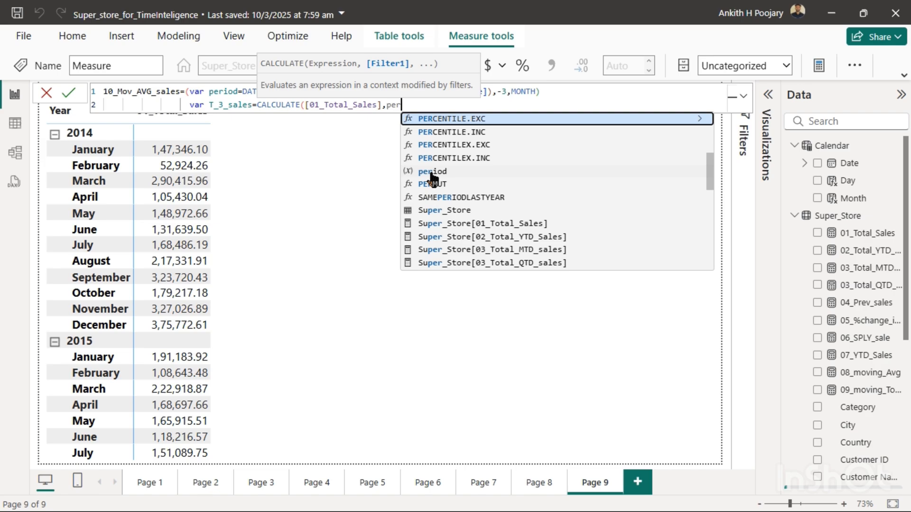
click(430, 172)
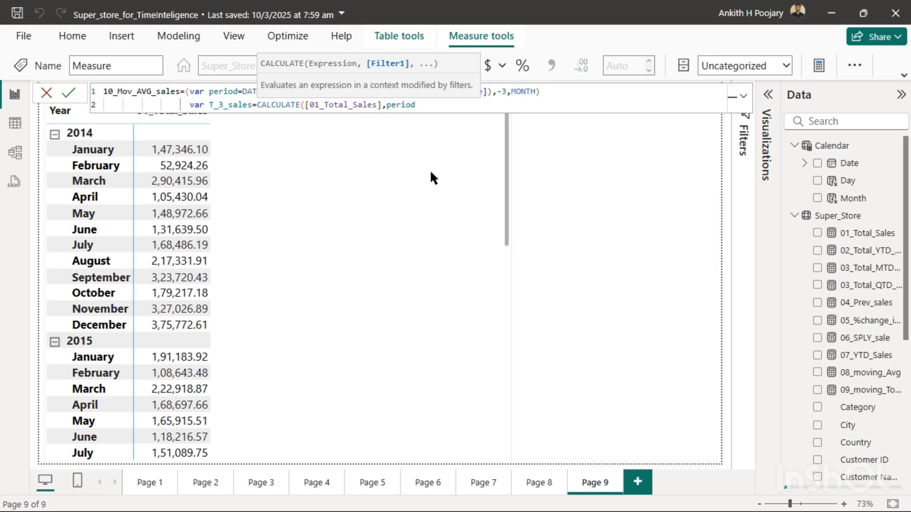
text())
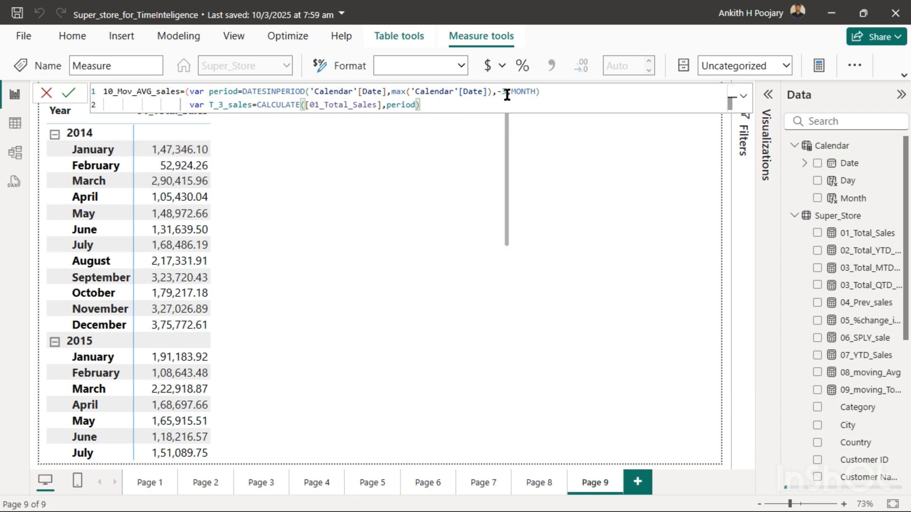
- Add a new line with RETURN T_3_sales and commit the measure formula
key(shift+Return)
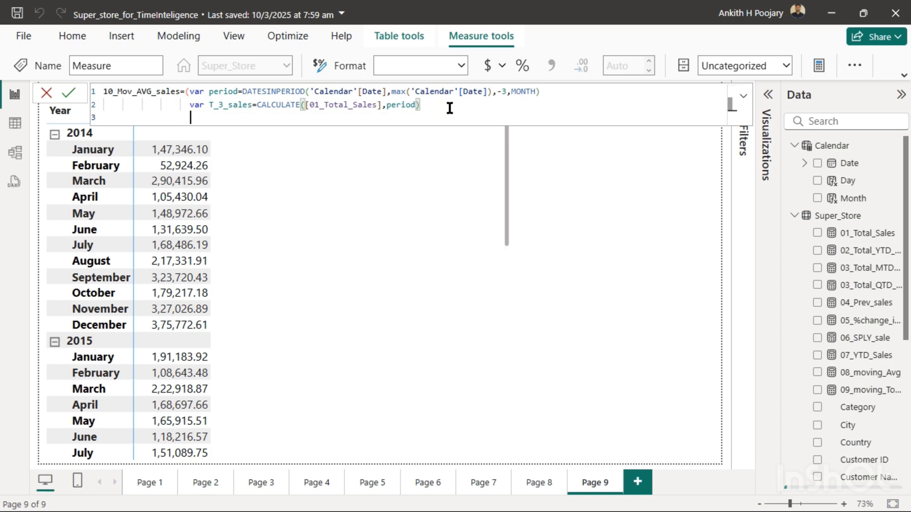
text(re)
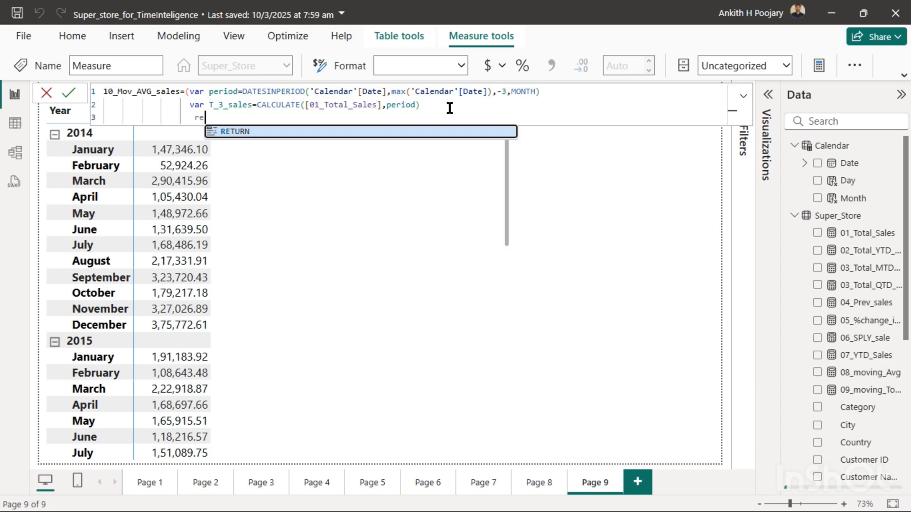
text(tur)
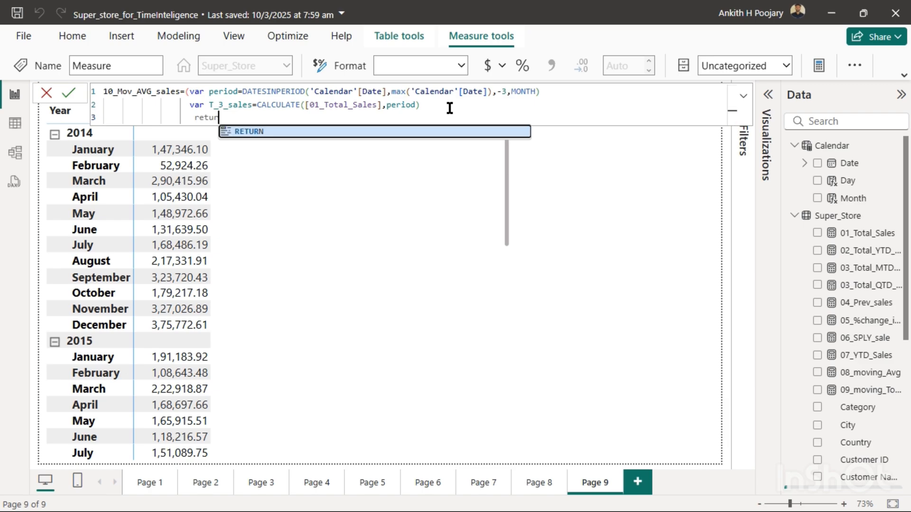
click(258, 131)
text(TURN T)
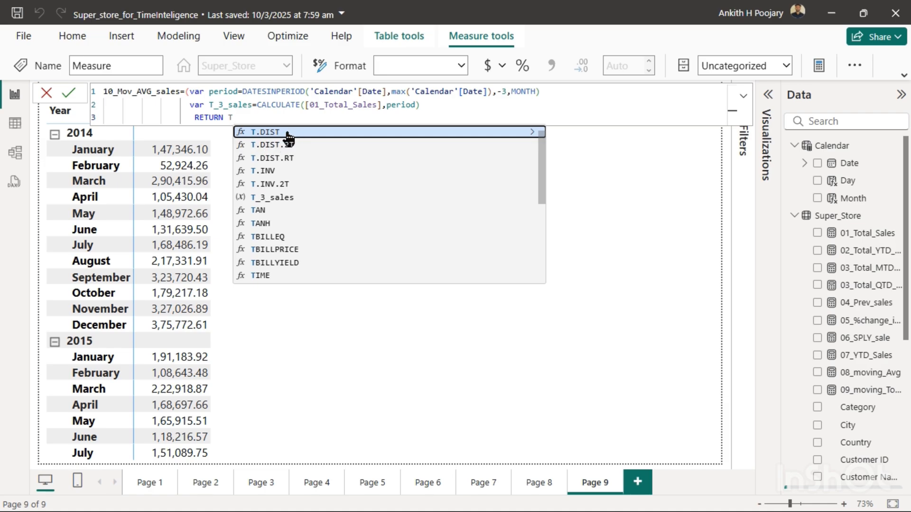
click(278, 200)
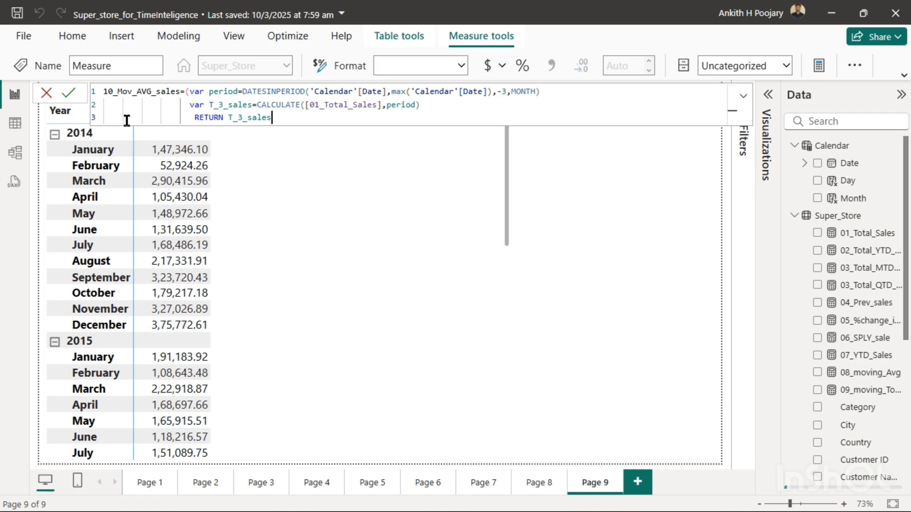
click(69, 93)
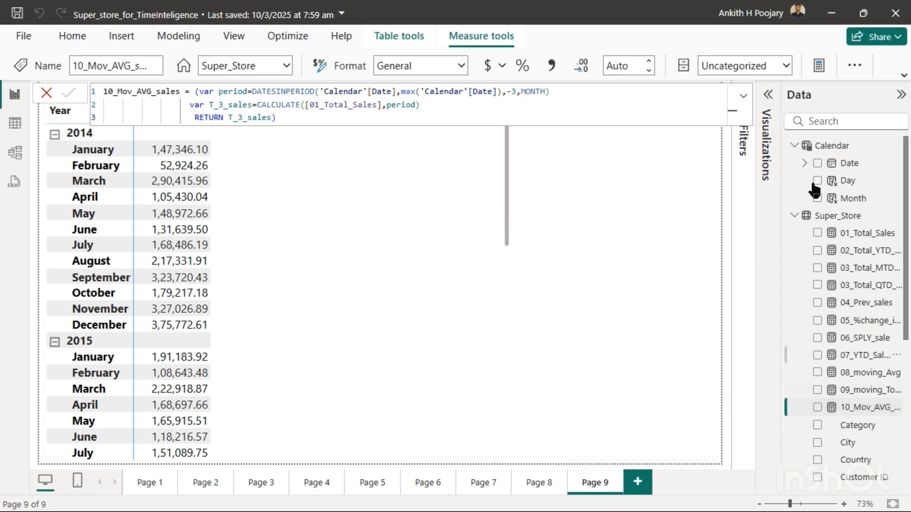
- Add the 10_Mov_AVG_sales measure to the matrix values beneath 01_Total_Sales
click(273, 250)
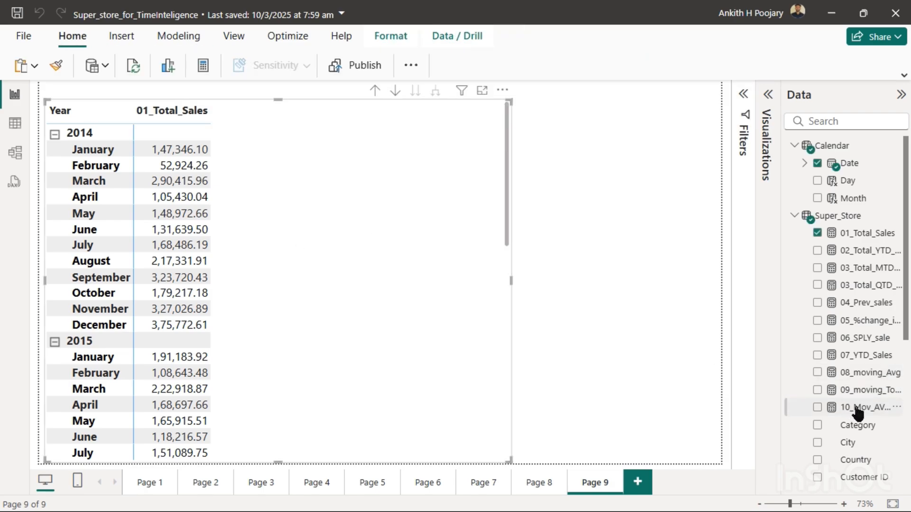
click(769, 95)
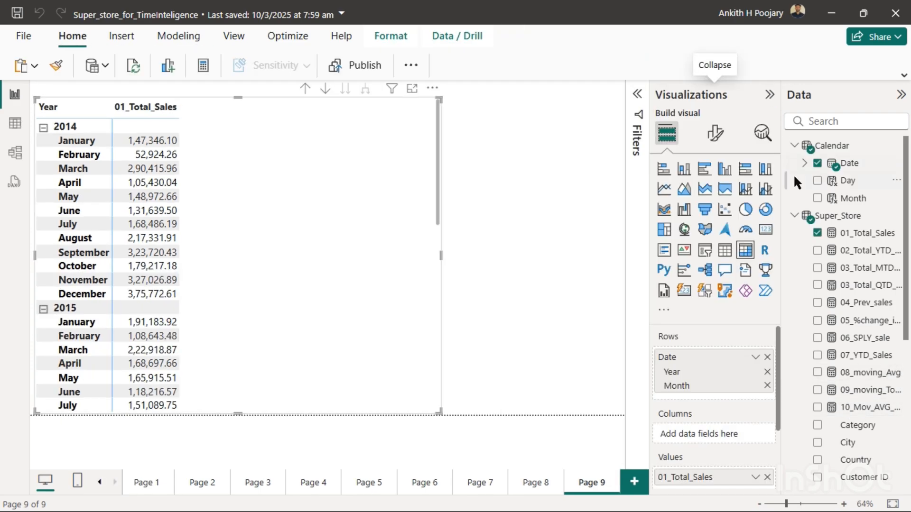
scroll(721, 406, down, 3)
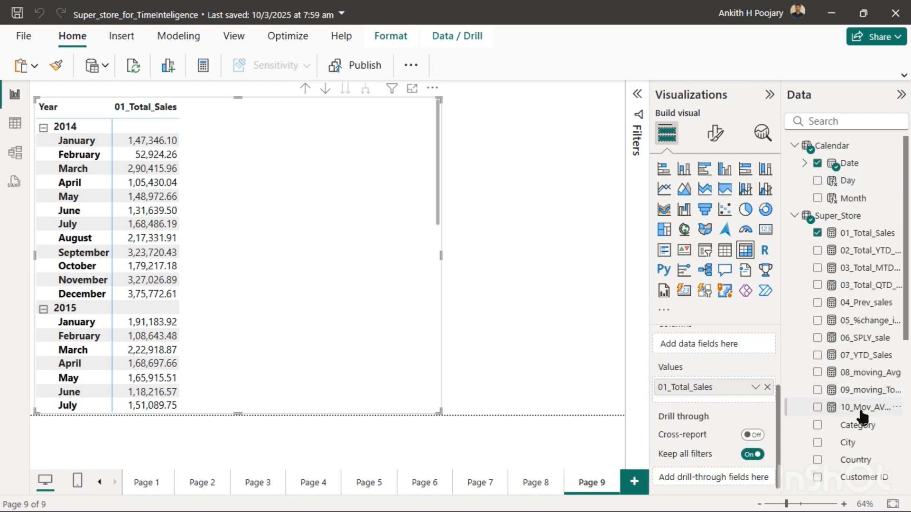
drag(859, 409, 729, 401)
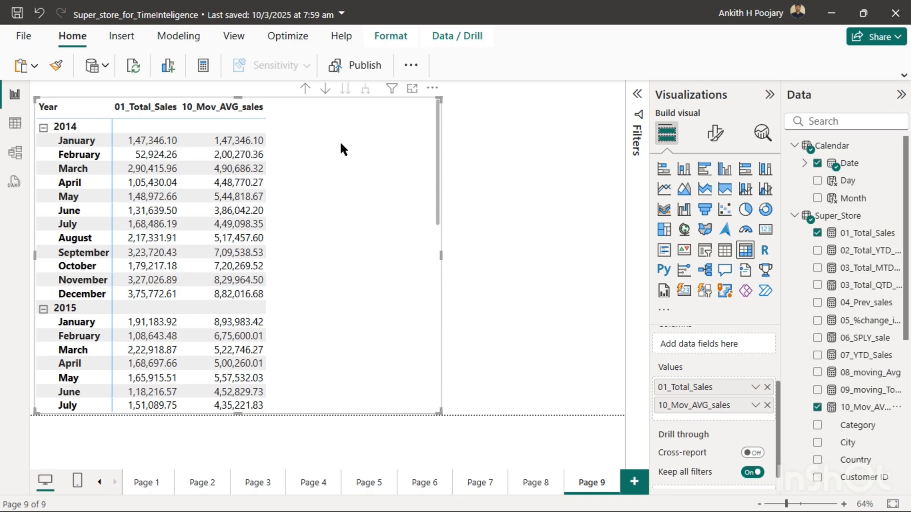
- Open the 10_Mov_AVG_sales formula and start a new var line directly below the T_3_sales variable
click(858, 409)
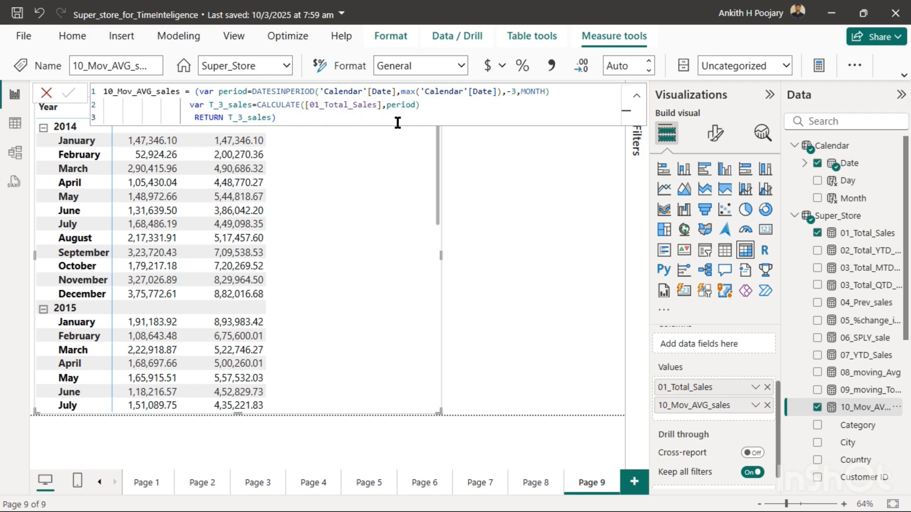
click(429, 107)
key(shift+Return)
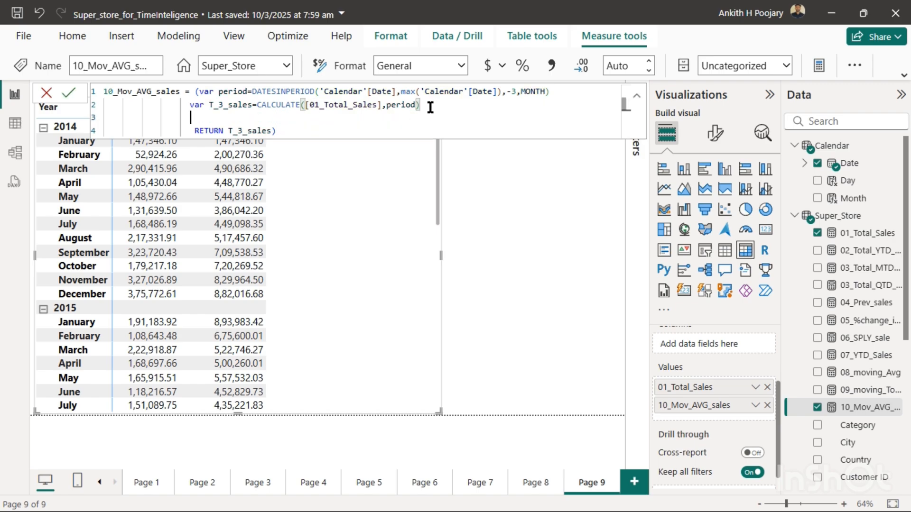
text(var )
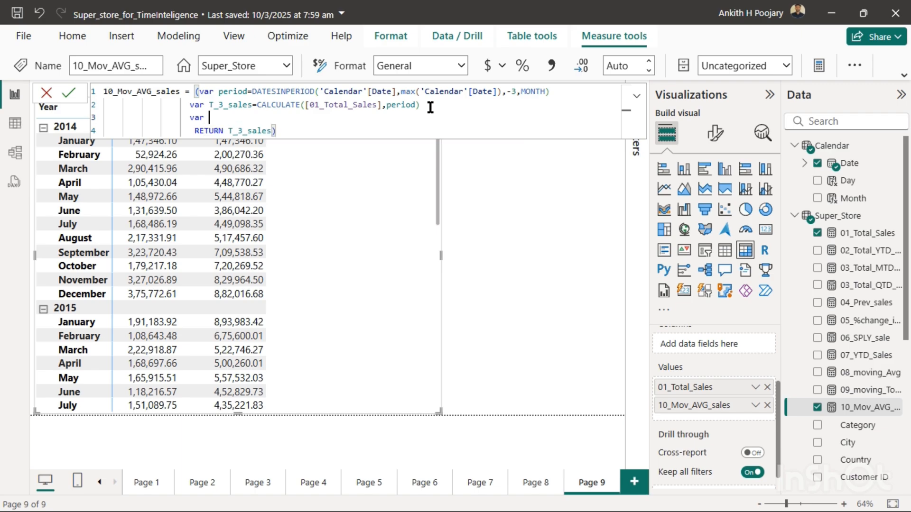
text(M_count=cal)
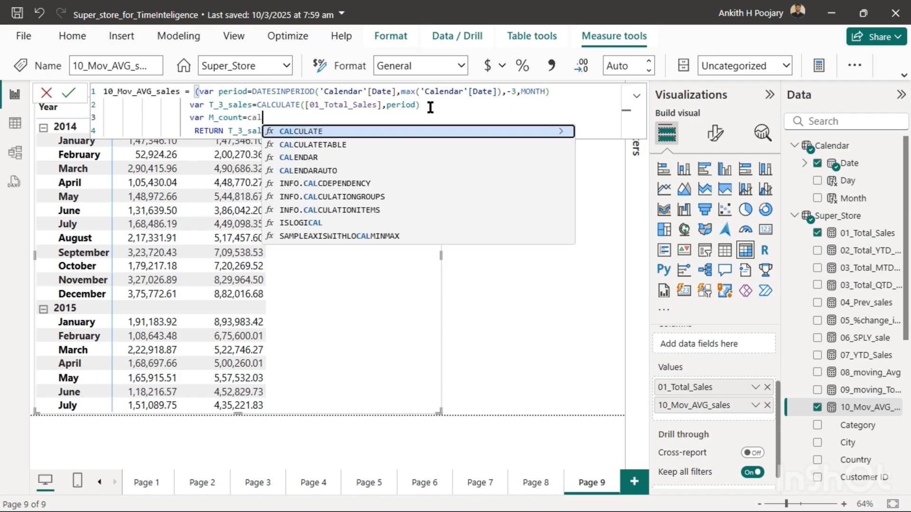
- Name the new variable M_count and start its expression with the CALCULATE function
click(315, 132)
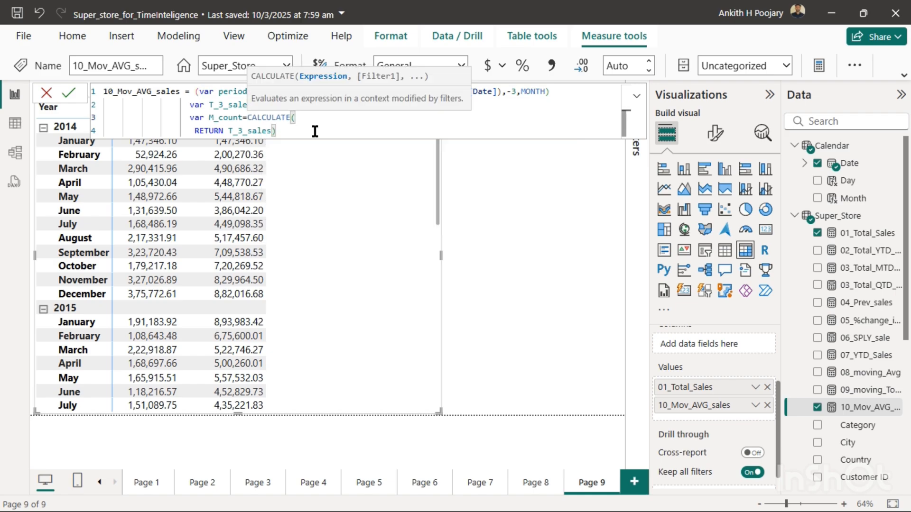
- Enter DISTINCTCOUNT('Calendar'[Month]) as the expression inside the M_count CALCULATE
text(count)
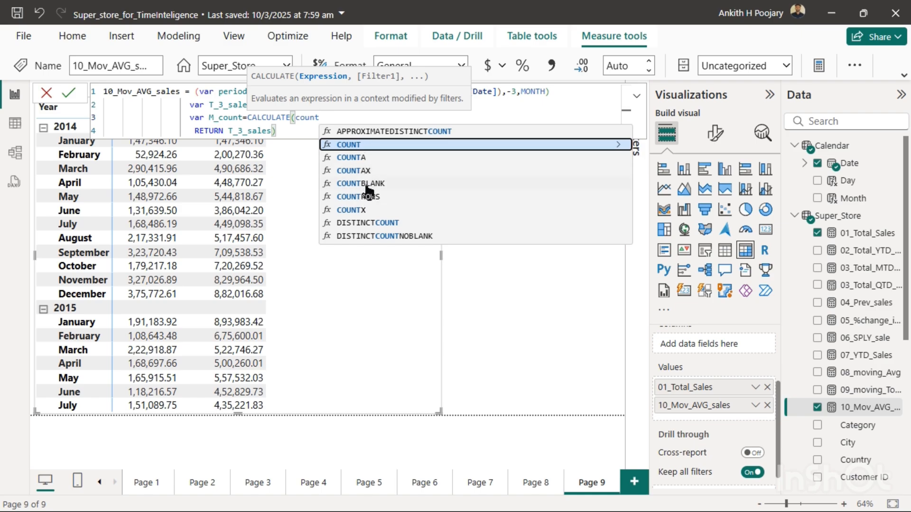
click(368, 223)
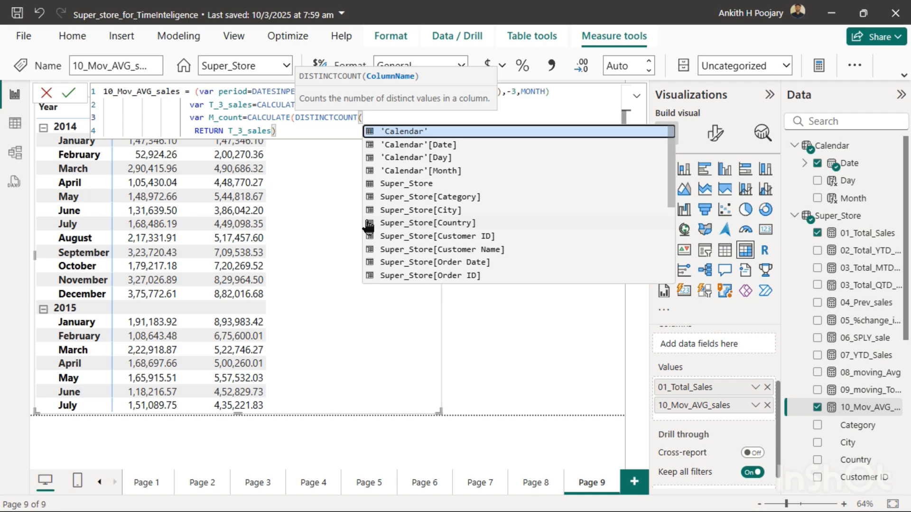
text(cal)
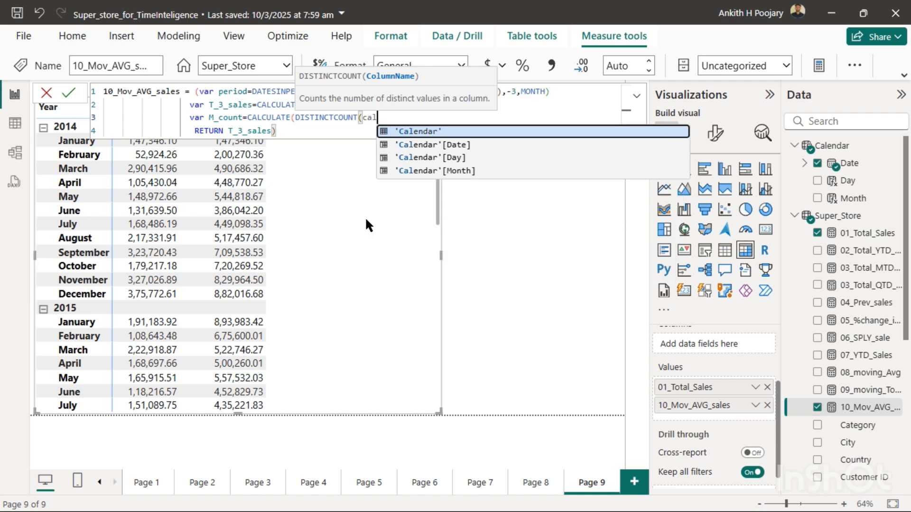
click(424, 172)
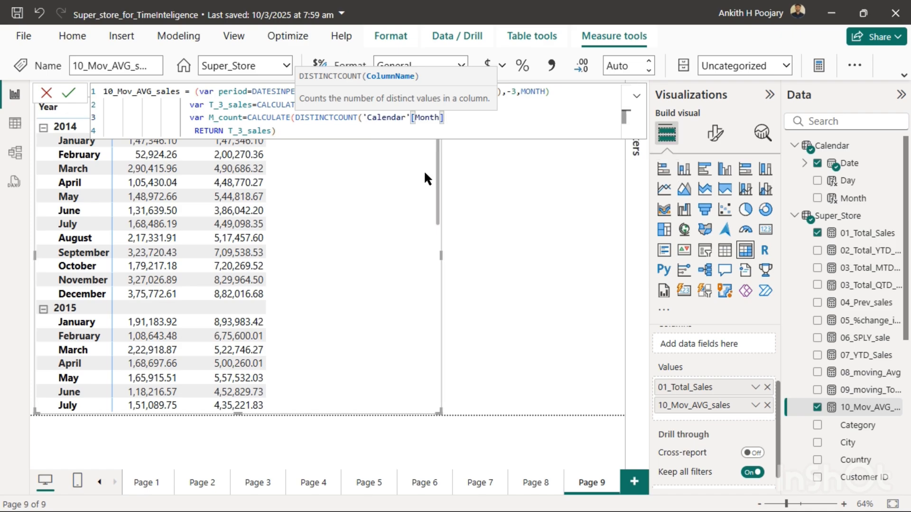
text())
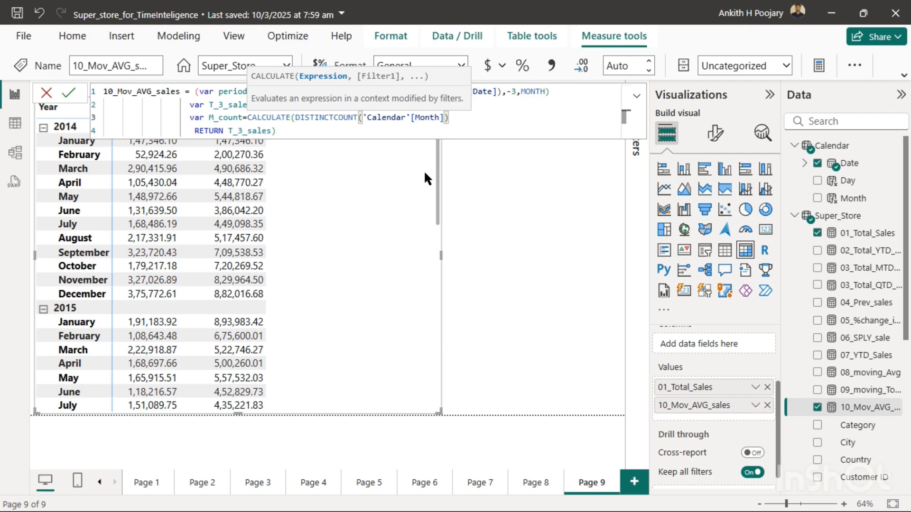
text(,)
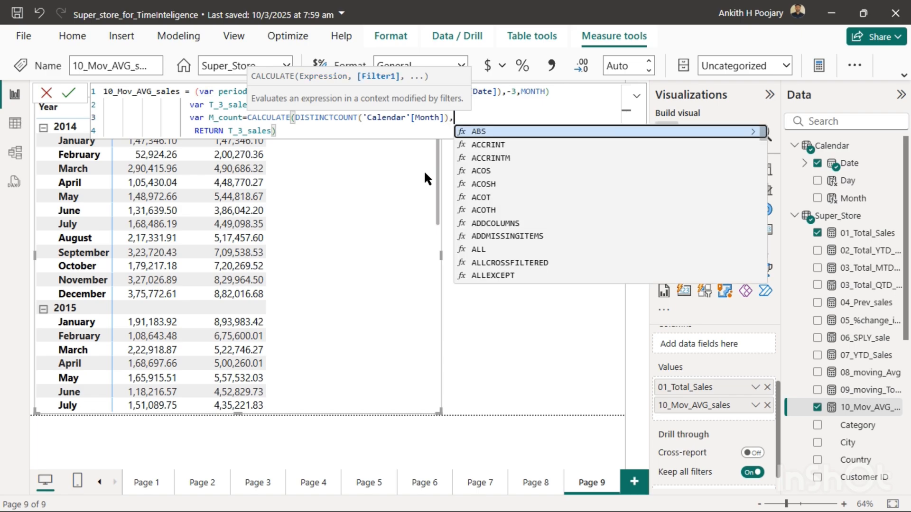
text(per)
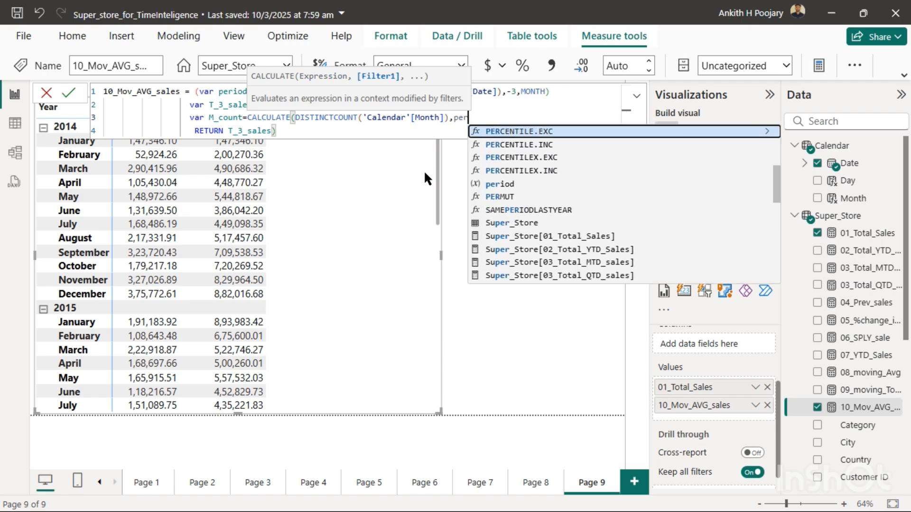
- Add the period variable as the filter of the M_count CALCULATE and close the function
click(501, 184)
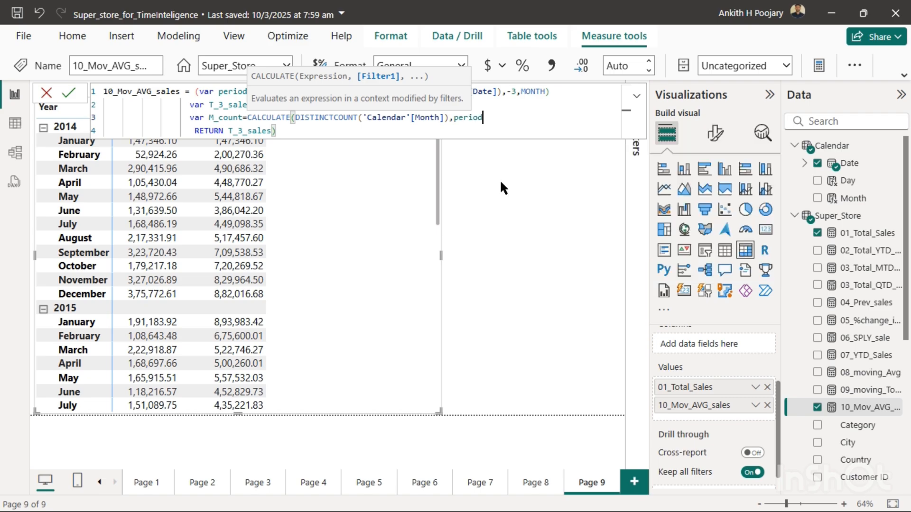
text())
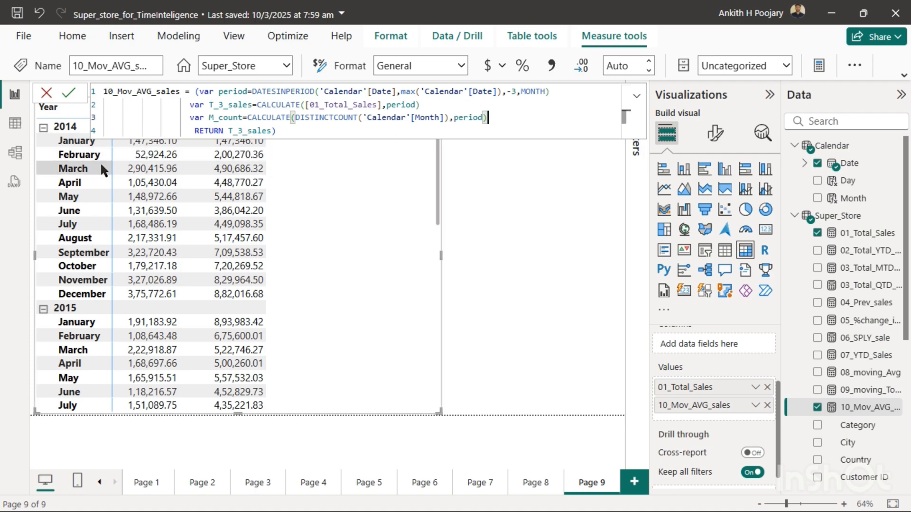
- Replace T_3_sales with M_count in the RETURN line, commit the measure and return to the report canvas
click(273, 130)
key(BackSpace)
key(BackSpace)
key(BackSpace)
key(BackSpace)
key(BackSpace)
key(BackSpace)
key(BackSpace)
key(BackSpace)
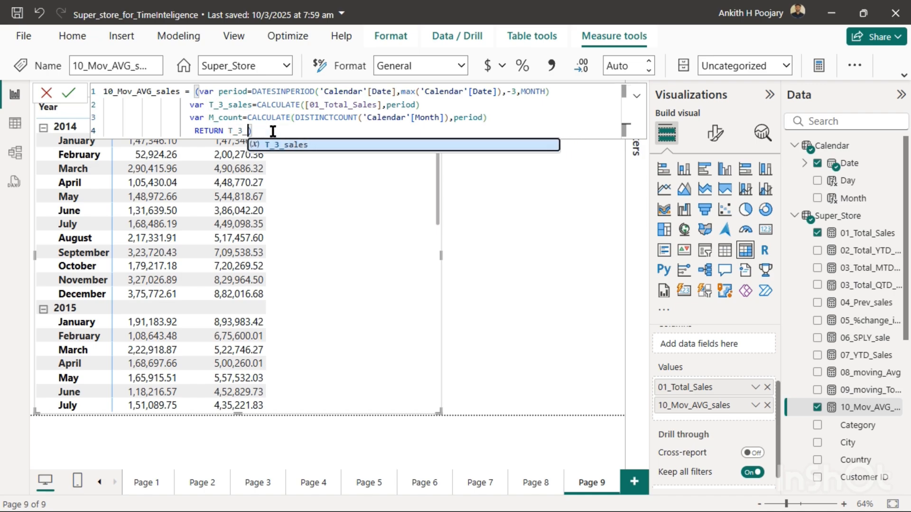
key(BackSpace)
text(m)
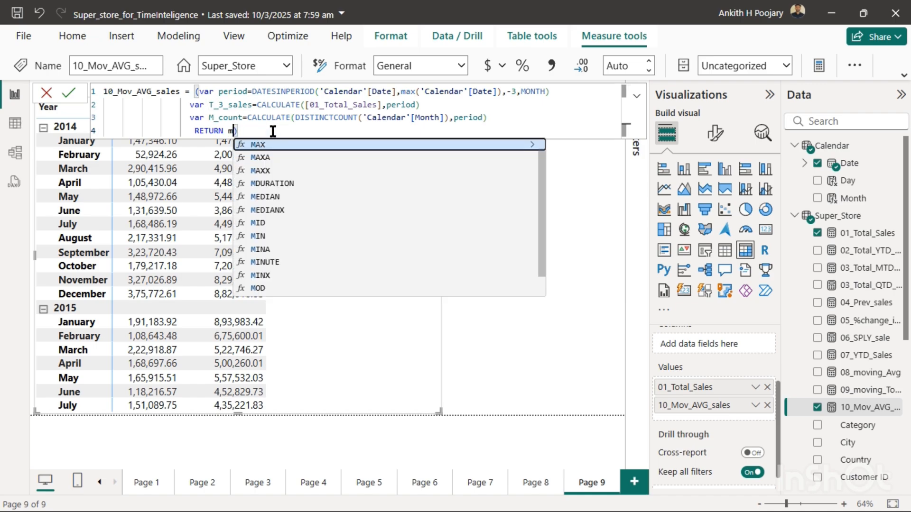
text(_c)
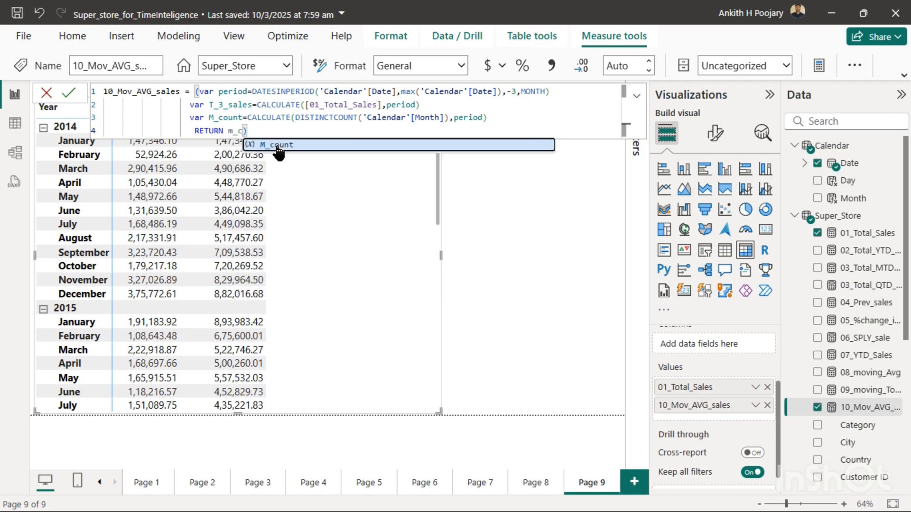
click(275, 144)
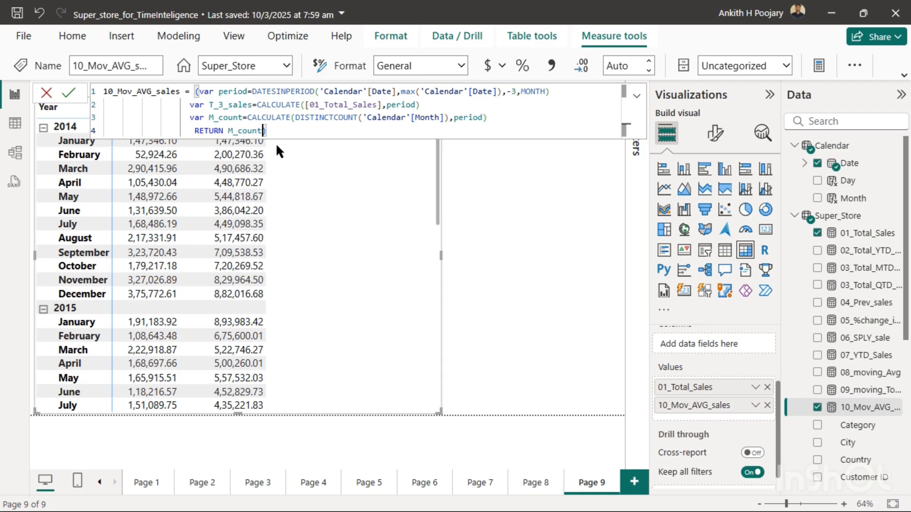
click(69, 93)
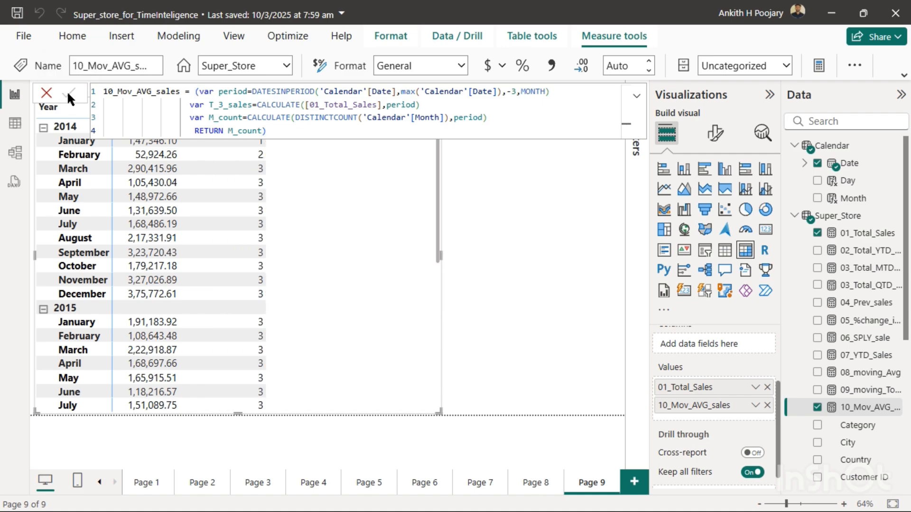
click(485, 194)
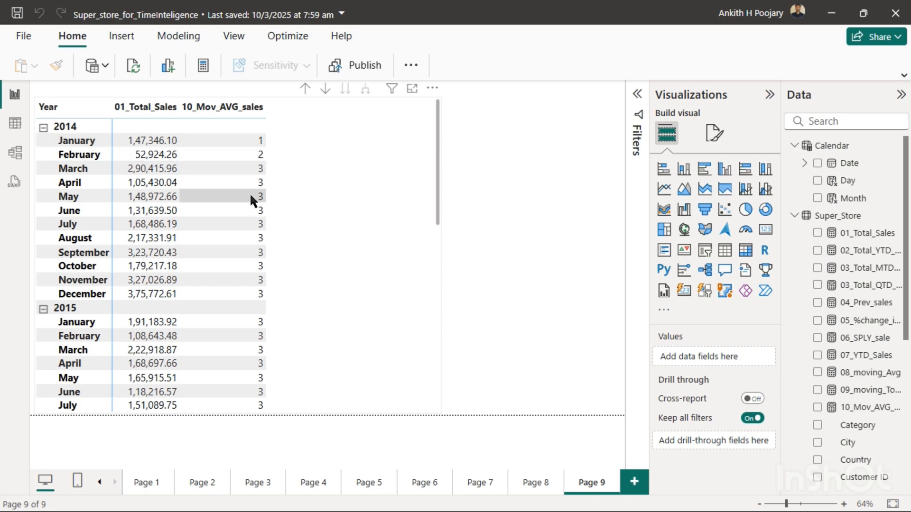
- Reopen the 10_Mov_AVG_sales formula and insert a blank line between the M_count variable and the RETURN line
click(881, 411)
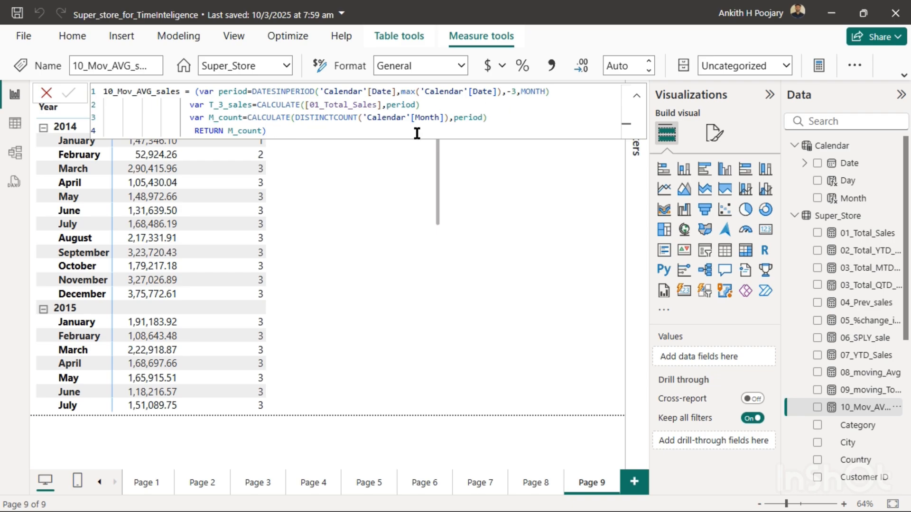
click(493, 120)
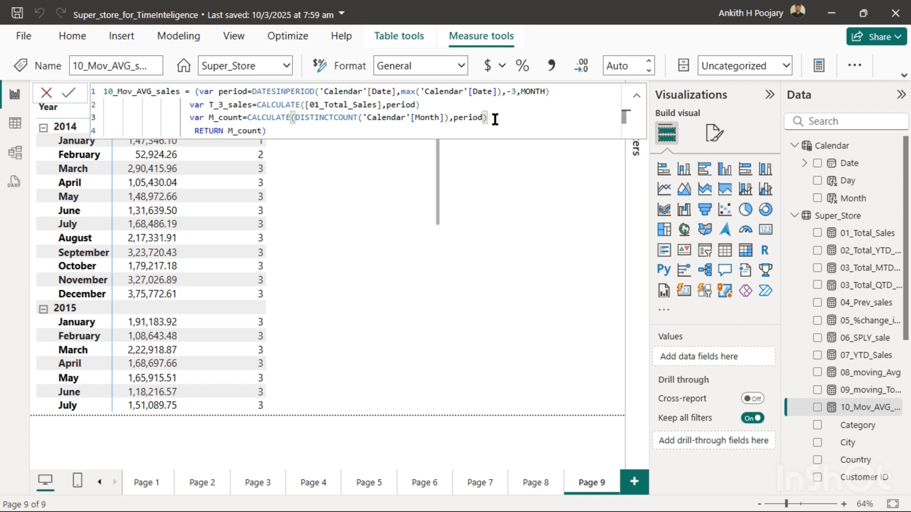
key(Return)
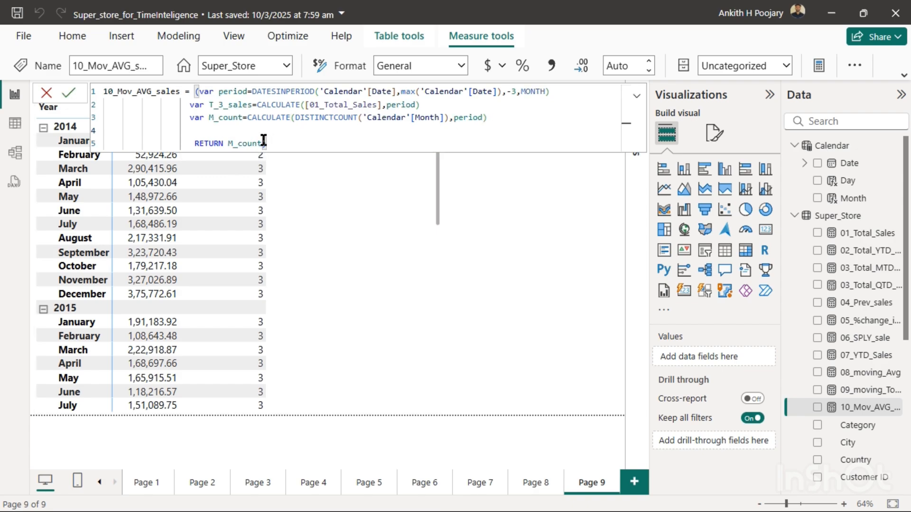
- Replace M_count in the RETURN line with the DIVIDE function
click(264, 143)
key(BackSpace)
key(BackSpace)
key(BackSpace)
key(BackSpace)
key(BackSpace)
key(BackSpace)
key(BackSpace)
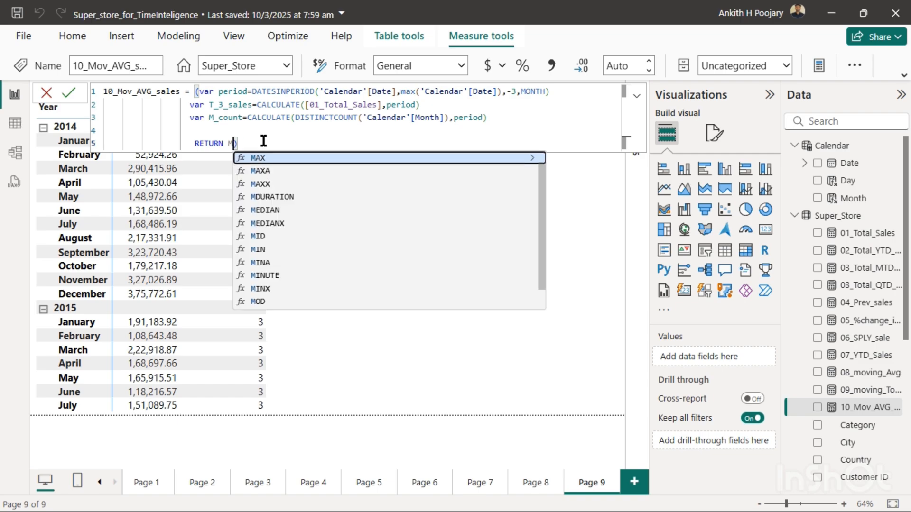
text(divid)
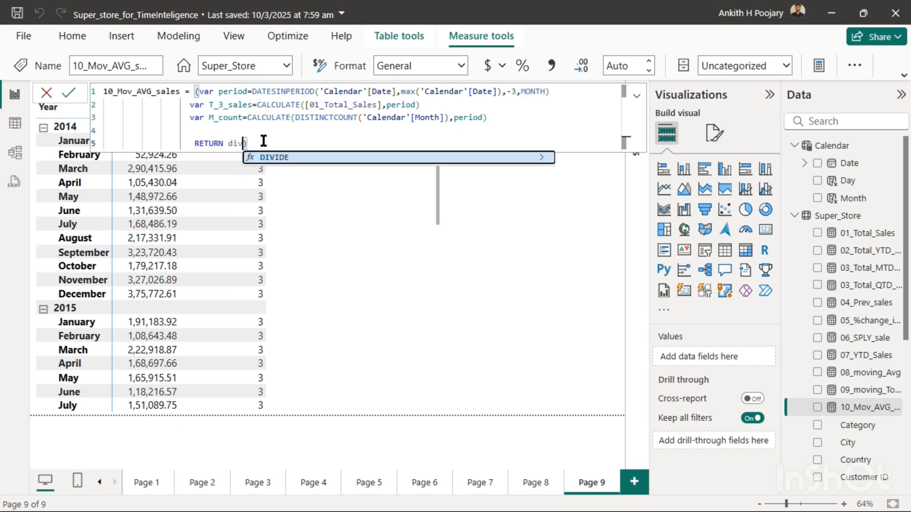
click(272, 157)
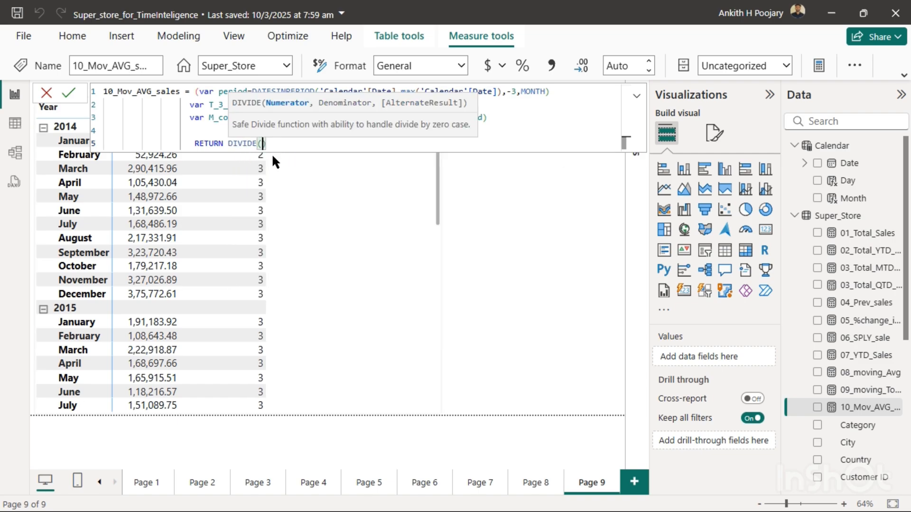
- Enter the T_3_sales variable as the numerator of the DIVIDE function in the RETURN line
text(tot)
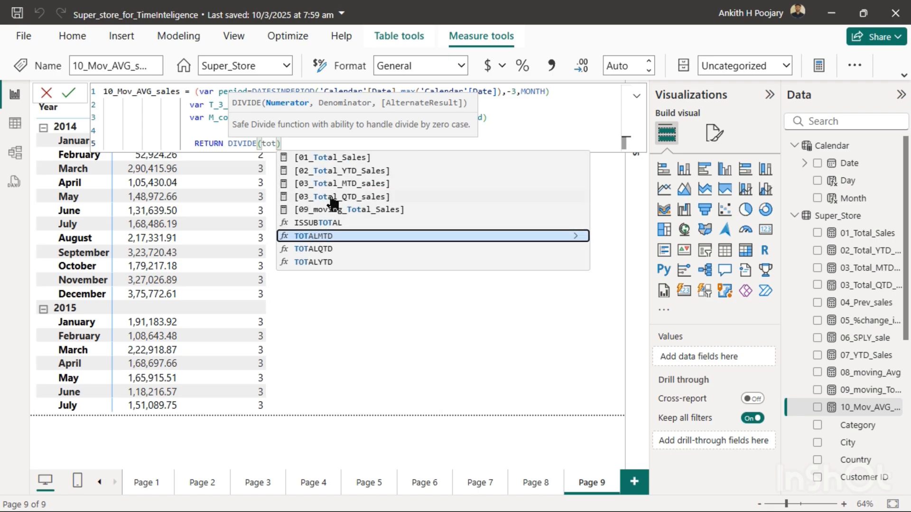
key(BackSpace)
key(BackSpace)
text(_s)
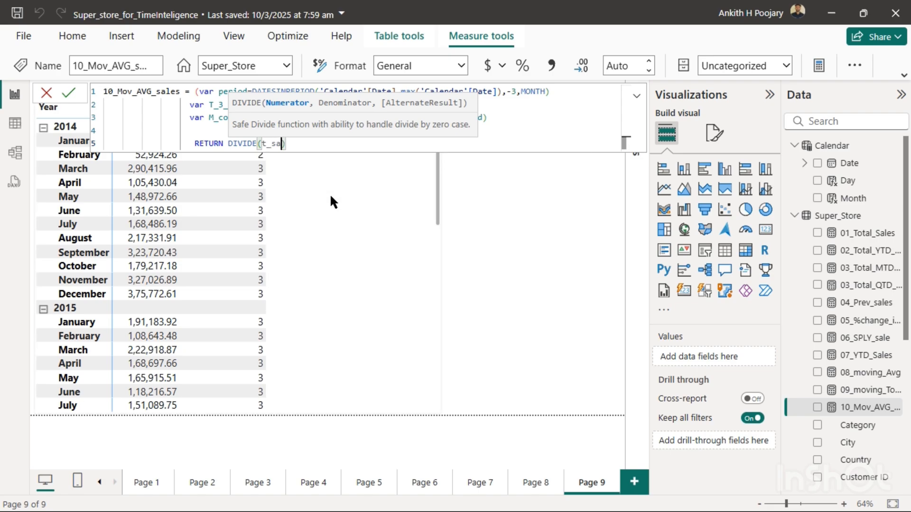
key(BackSpace)
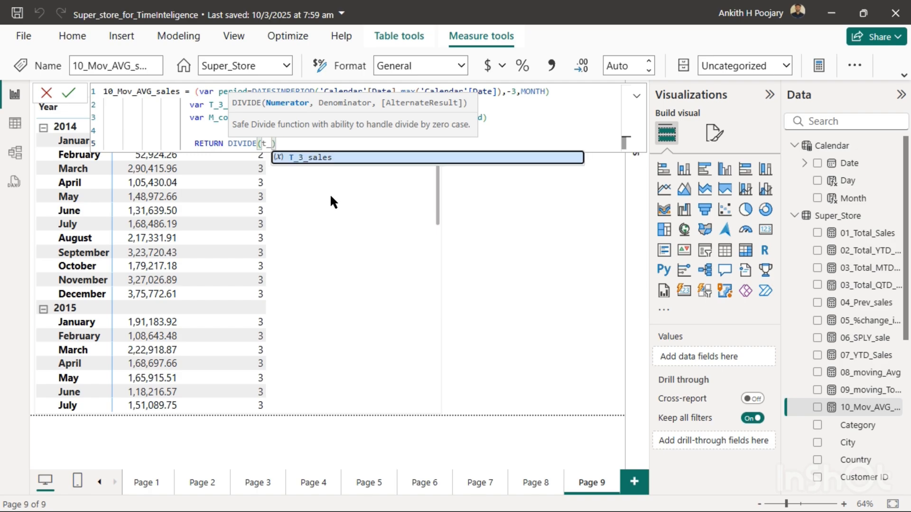
click(318, 161)
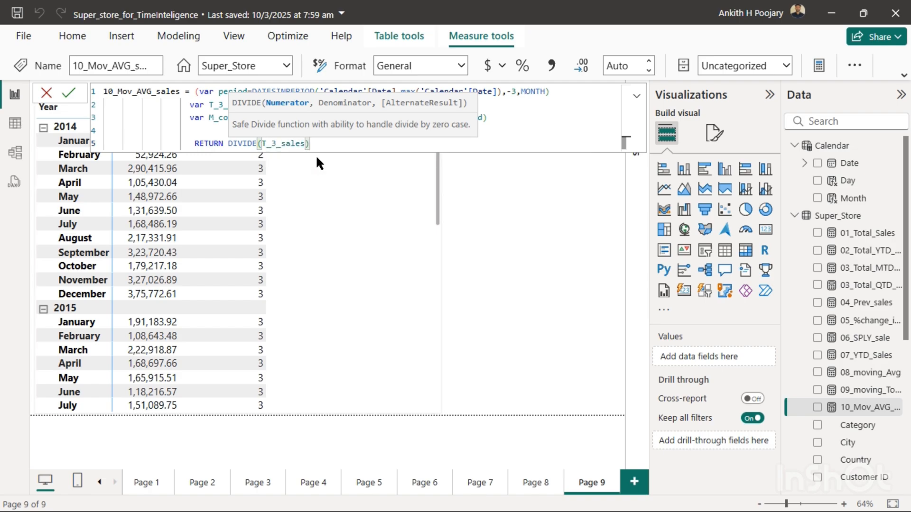
- Add M_count as the DIVIDE denominator, close the function, and commit the measure, returning to the report canvas
text(,)
text(mo)
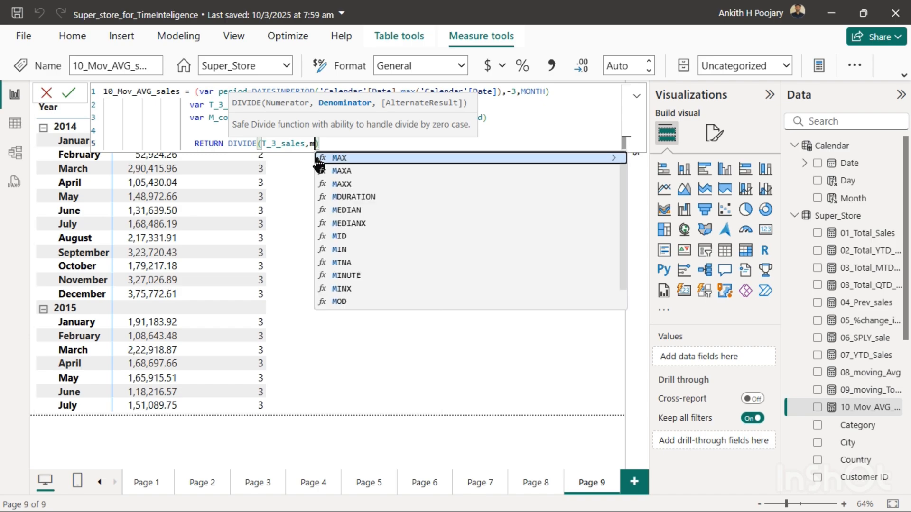
key(BackSpace)
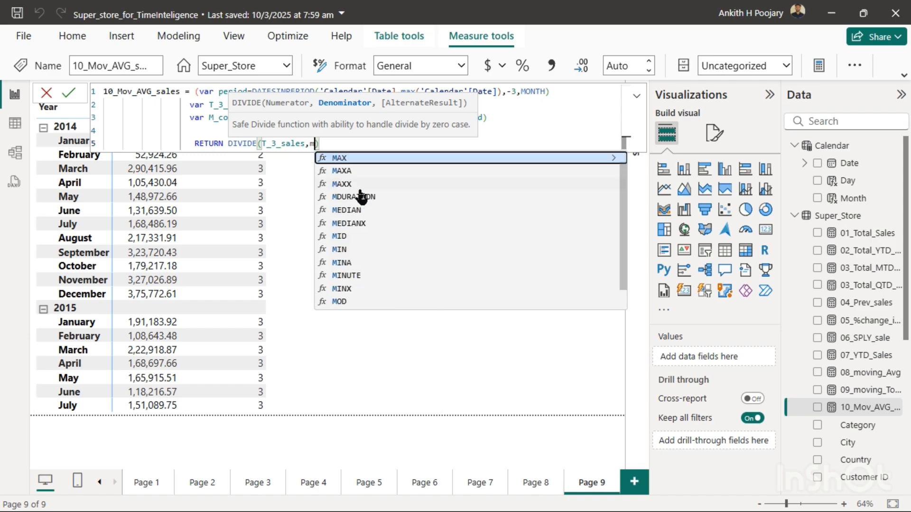
text(_)
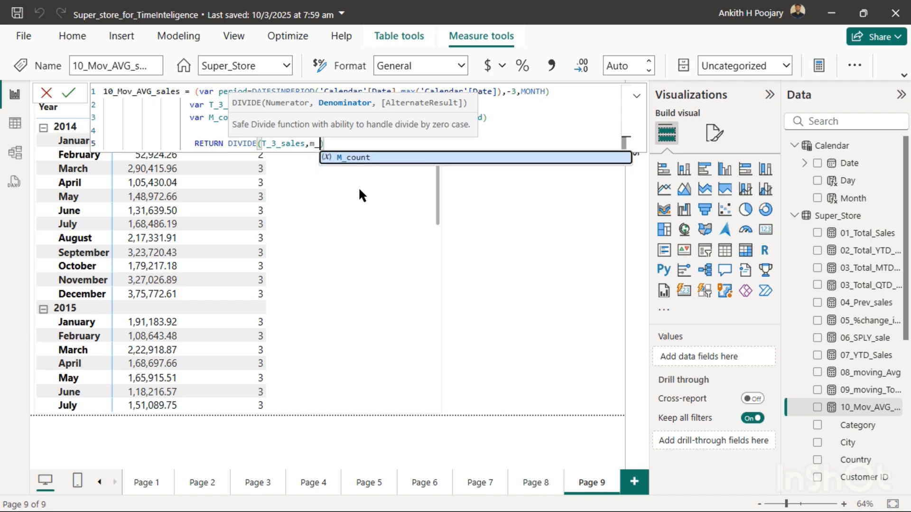
click(354, 158)
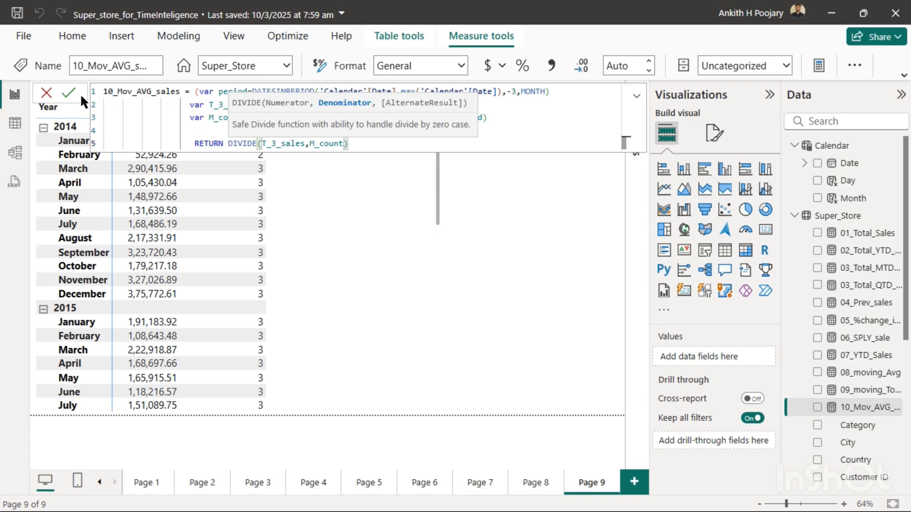
text())
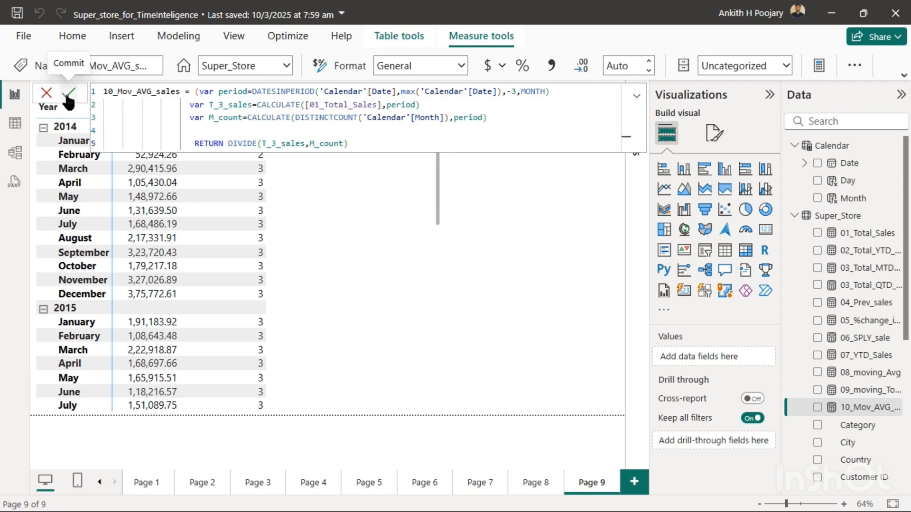
click(66, 93)
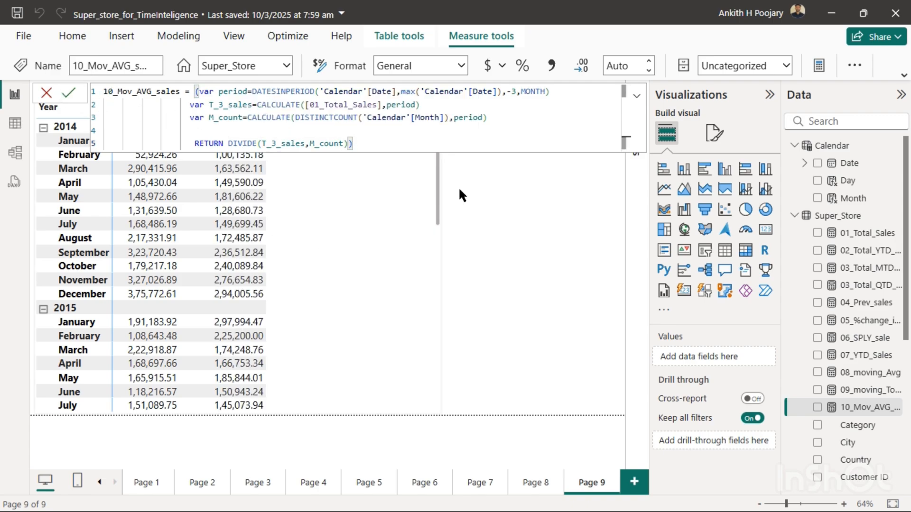
click(517, 208)
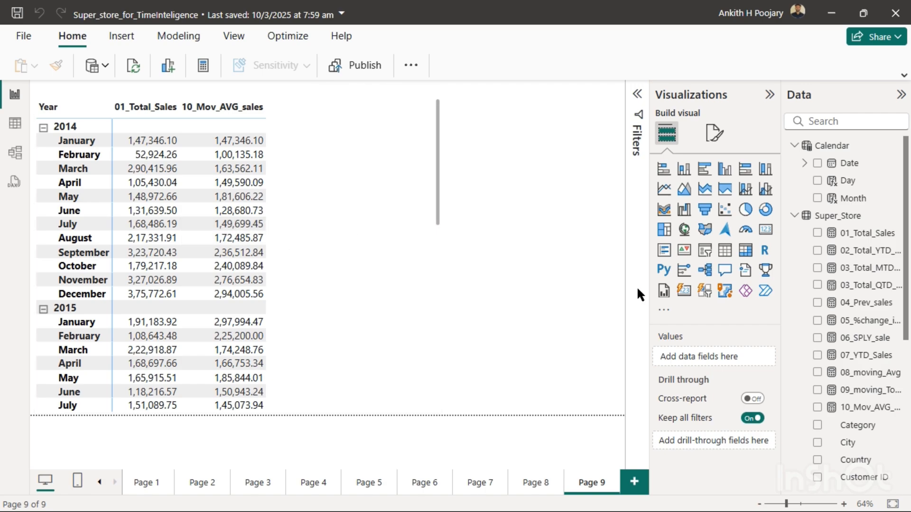
- Reopen the 10_Mov_AVG_sales formula and place the cursor at the end of the RETURN line
click(862, 408)
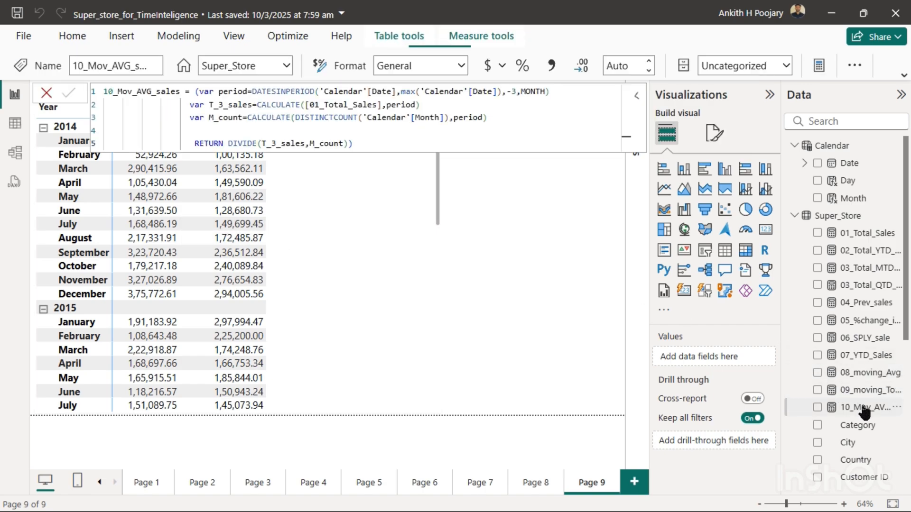
click(414, 149)
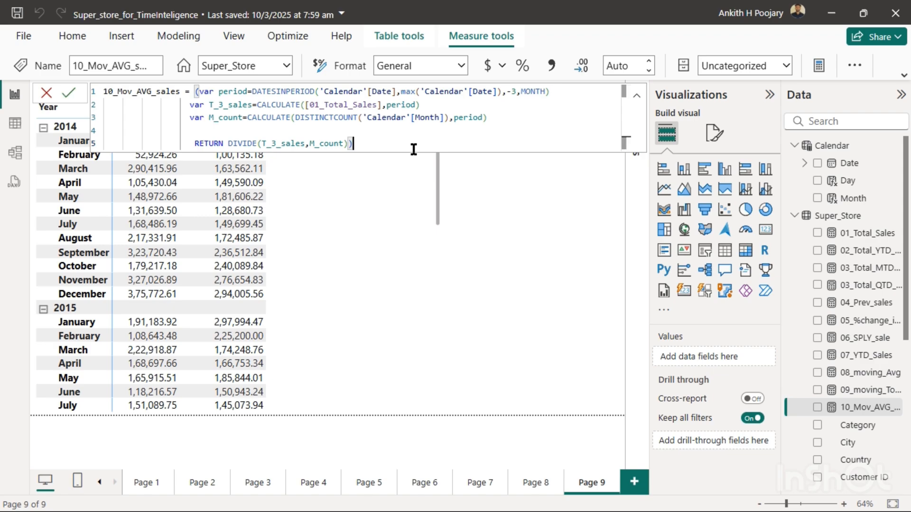